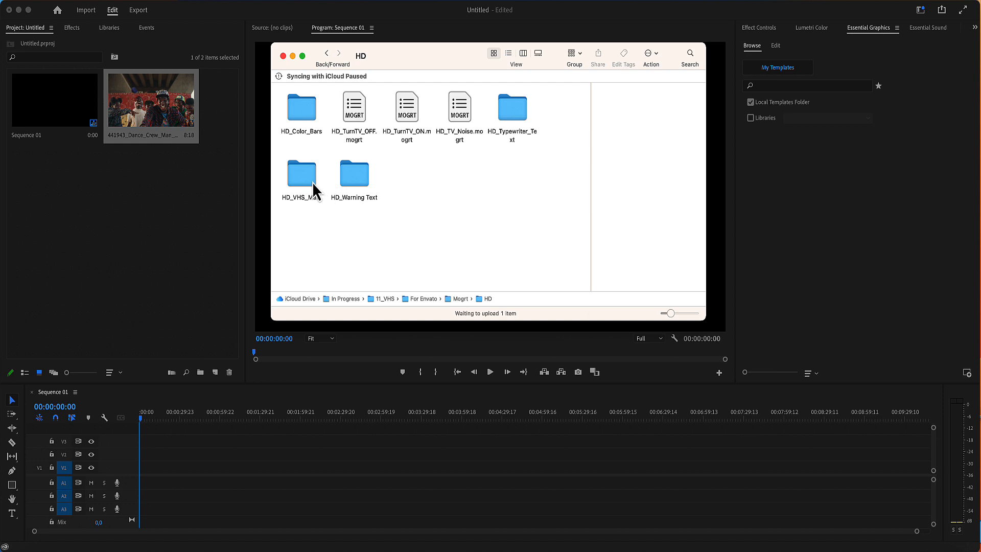
Import the HD_Vhs_01 template into the local templates, place it on track V1, and change the sequence settings to match it.
double_click(311, 182)
left_click_drag(298, 119, 777, 186)
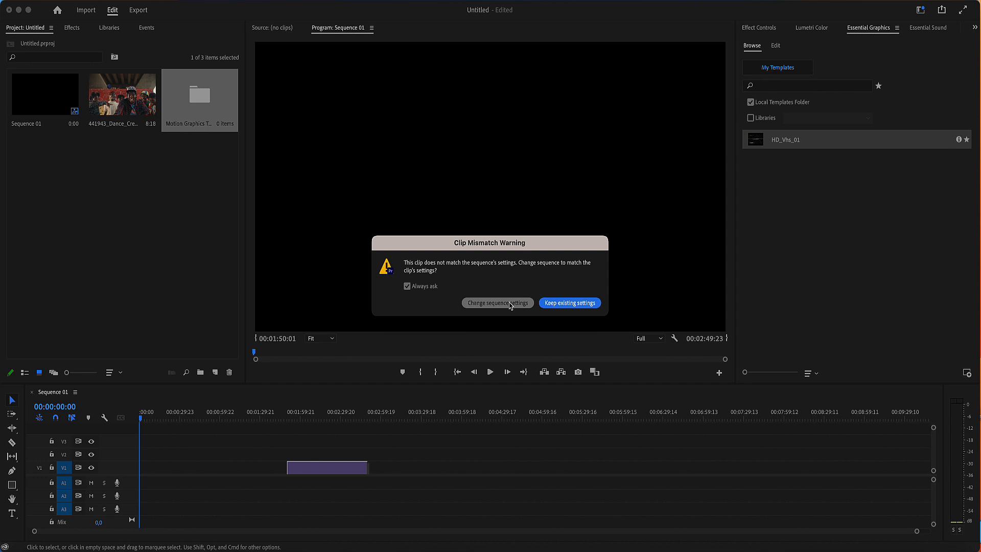
left_click(511, 303)
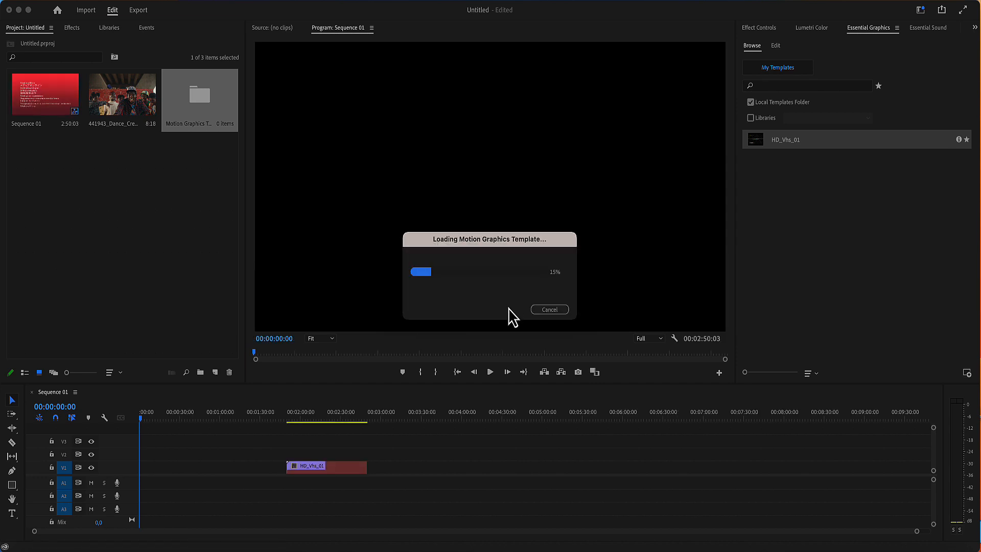
Fill the Placeholder of the HD_Vhs_01 clip with the dance crew footage and preview the clip around 00:02:04:19.
left_click(329, 418)
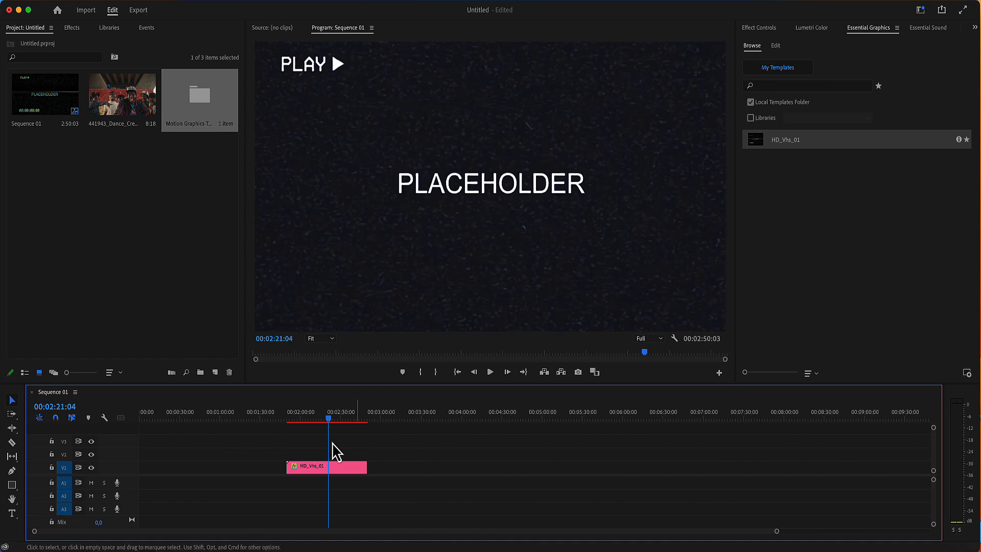
left_click(325, 467)
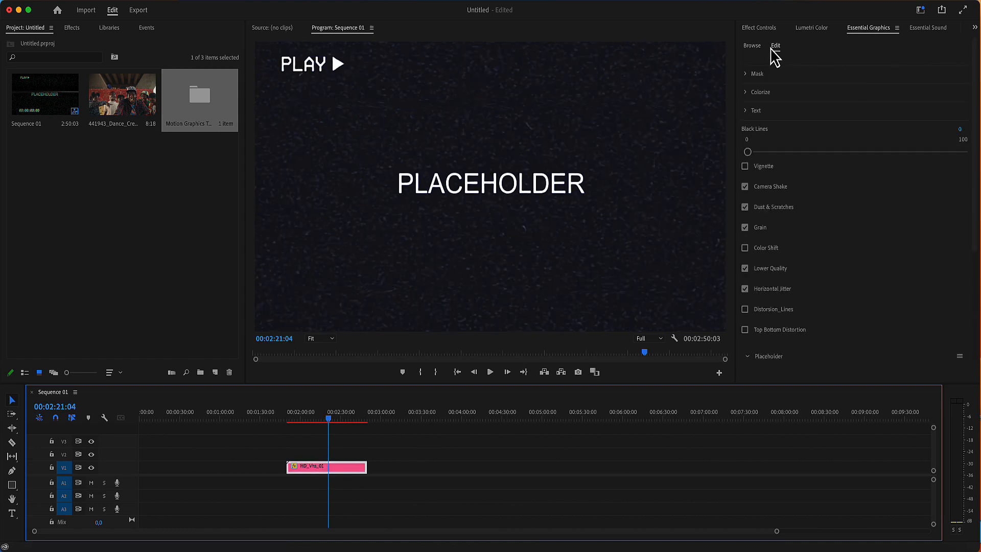
scroll(817, 355, "down", 1)
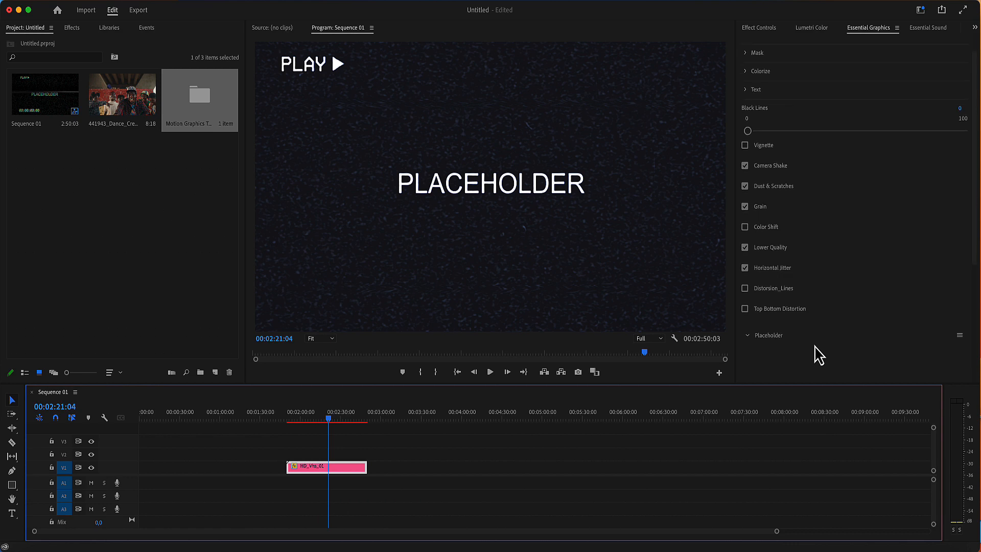
left_click_drag(135, 111, 781, 358)
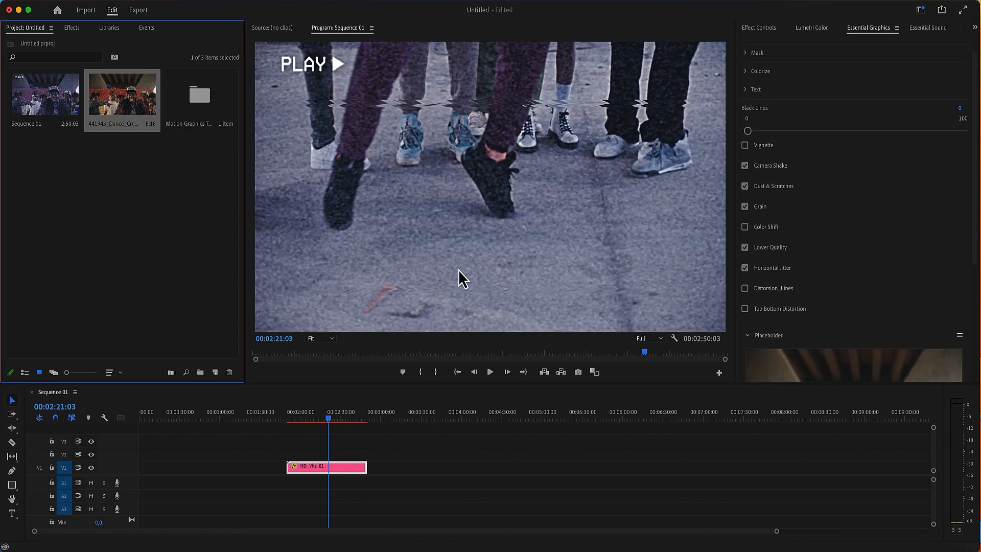
scroll(487, 364, "up", 1)
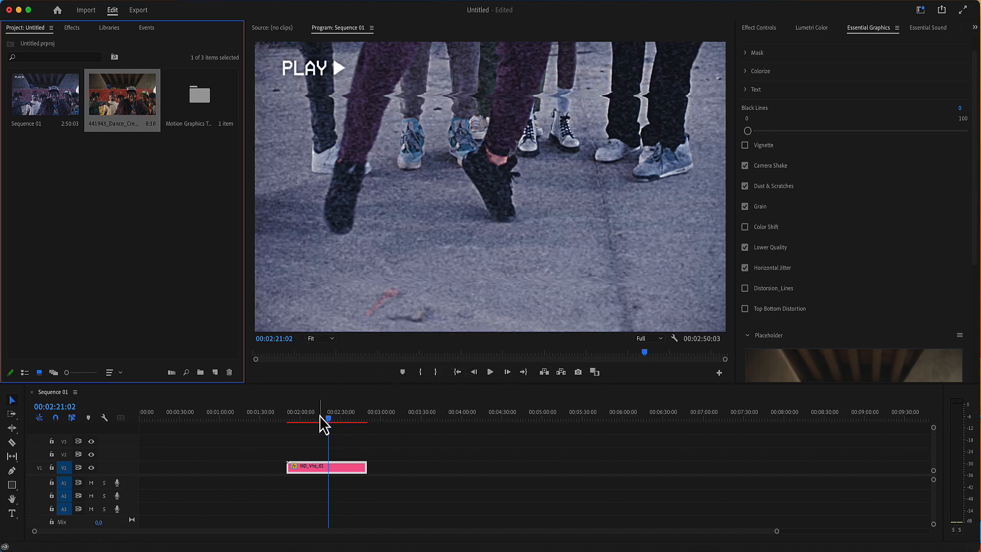
left_click_drag(320, 415, 307, 421)
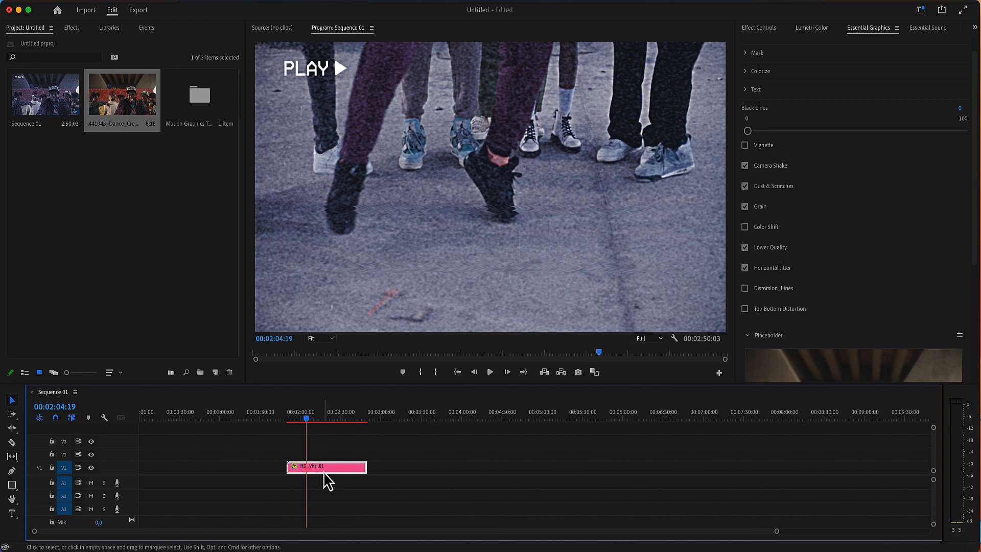
Try the 16/9 mask and then the 4/3 mask on the VHS clip, leaving both turned off.
left_click(747, 53)
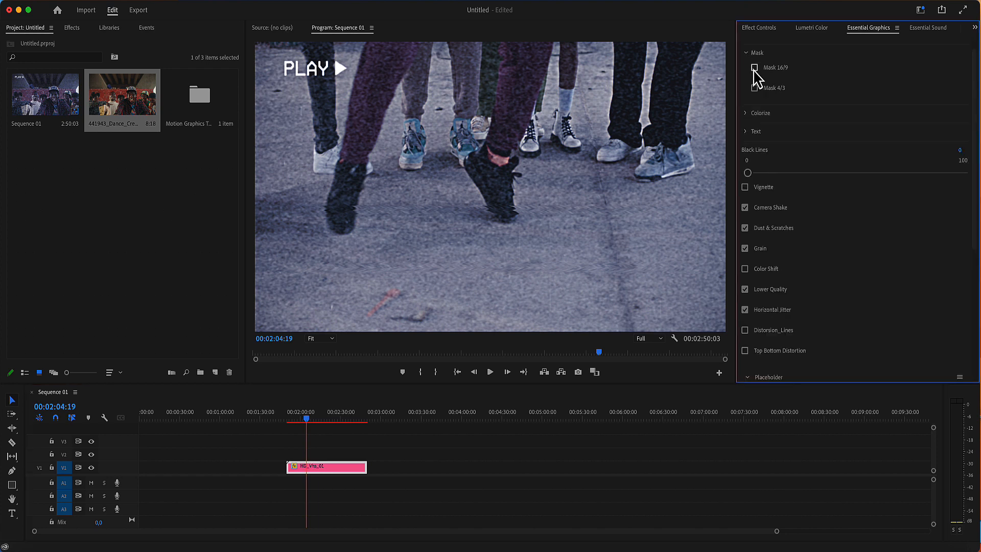
left_click(755, 68)
left_click(304, 429)
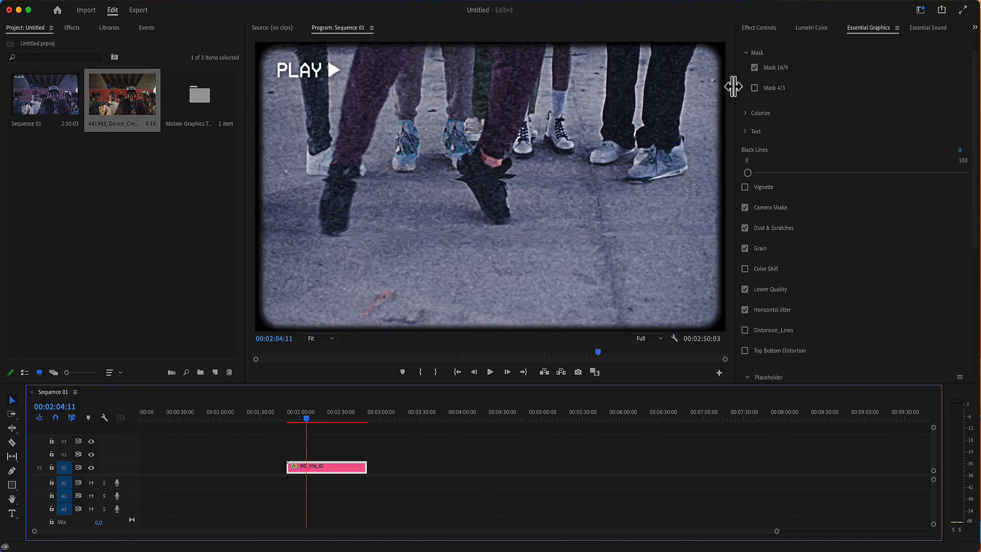
left_click(755, 67)
left_click(755, 88)
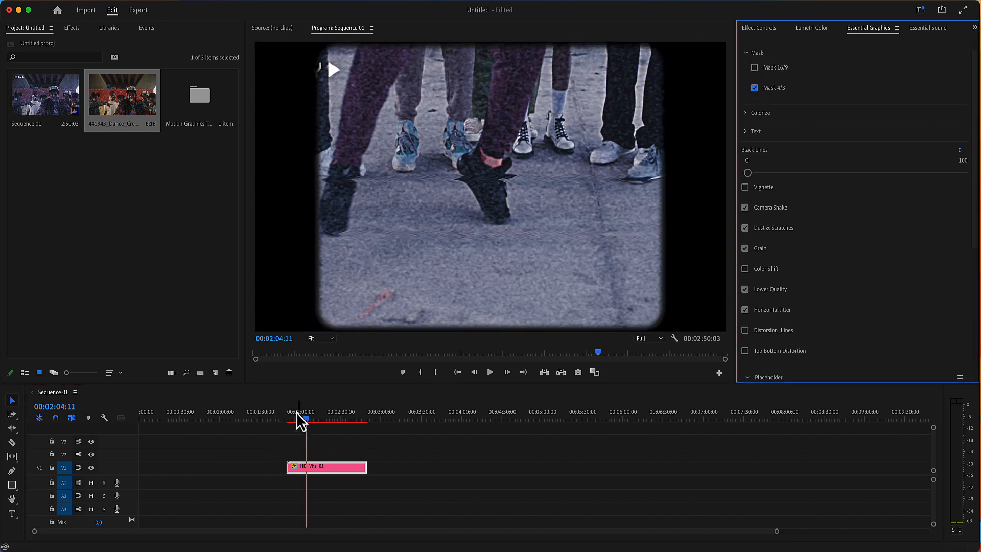
left_click(755, 88)
Set the clip's Colorize amount to 86, Colorize Saturation to 40, Colorize Color to -240.4° and Colorize Lightness to 36.
left_click(758, 113)
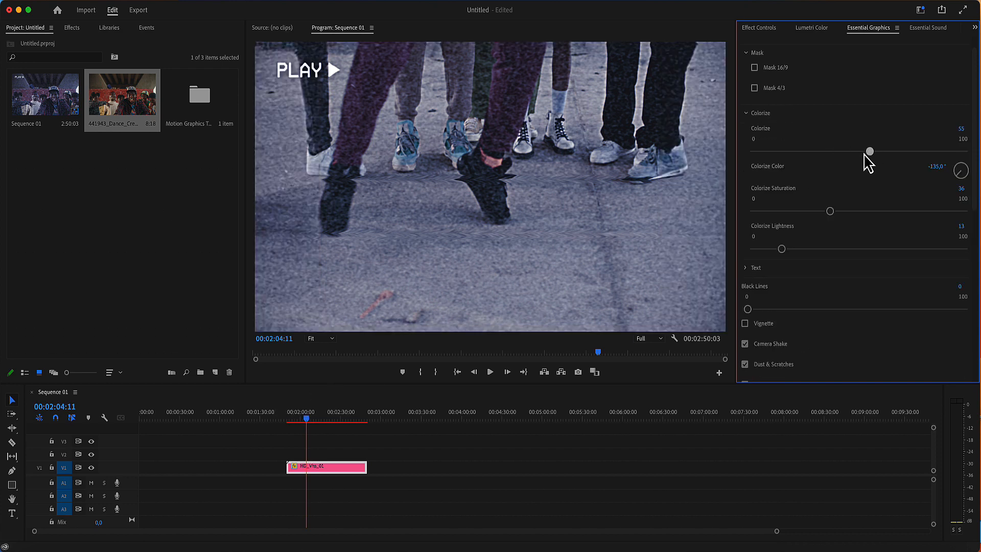
left_click_drag(866, 155, 933, 156)
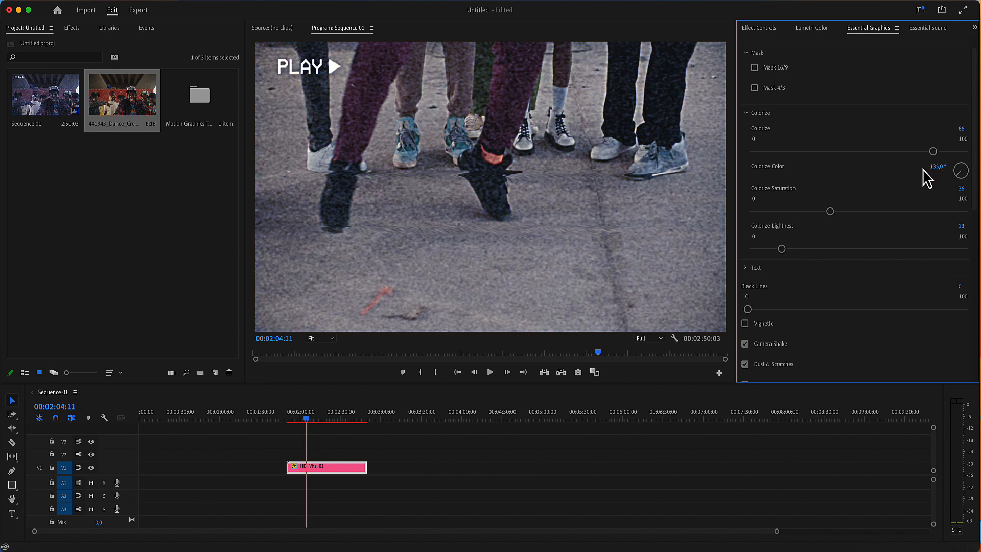
mouse_move(831, 211)
left_mouse_down()
mouse_move(886, 214)
mouse_move(839, 212)
left_mouse_up()
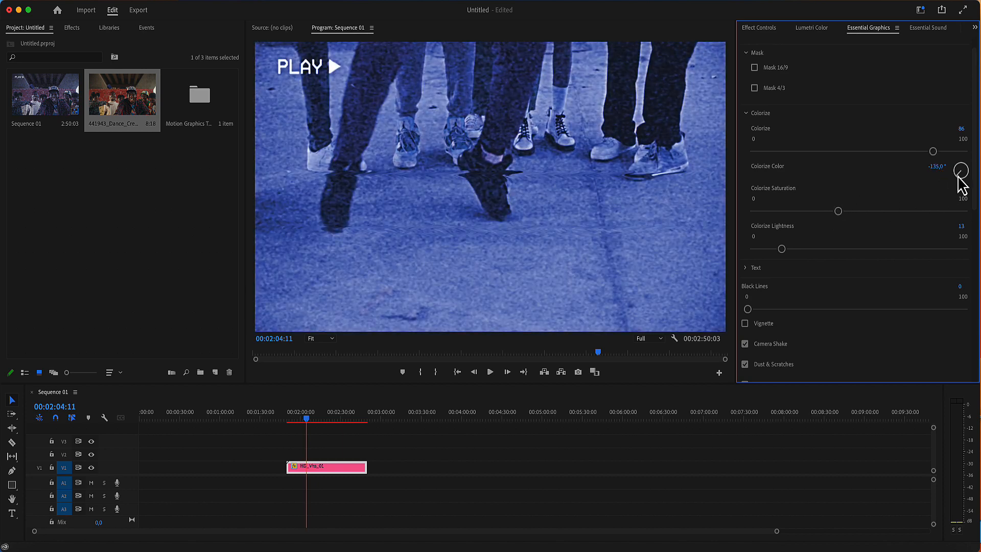
left_click_drag(959, 179, 965, 175)
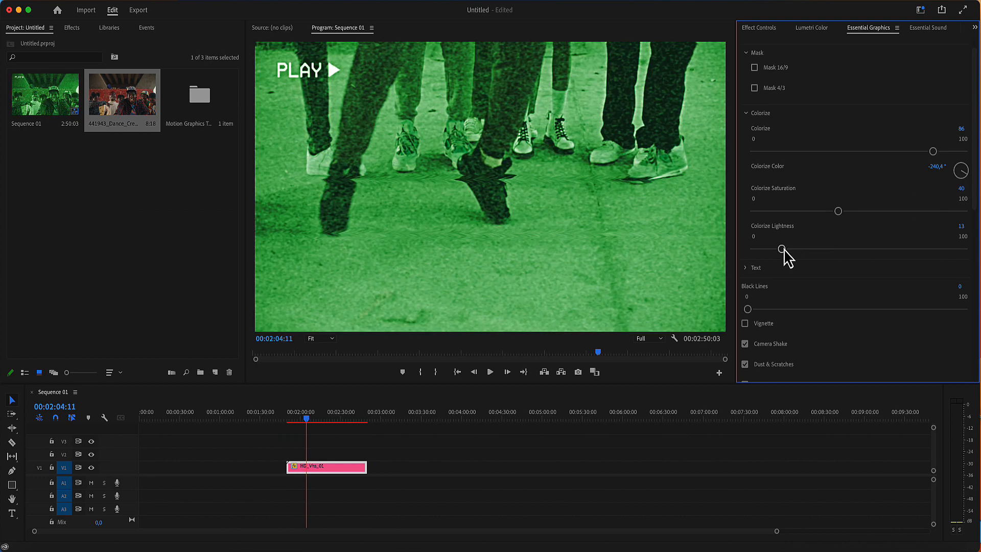
left_click_drag(785, 251, 829, 251)
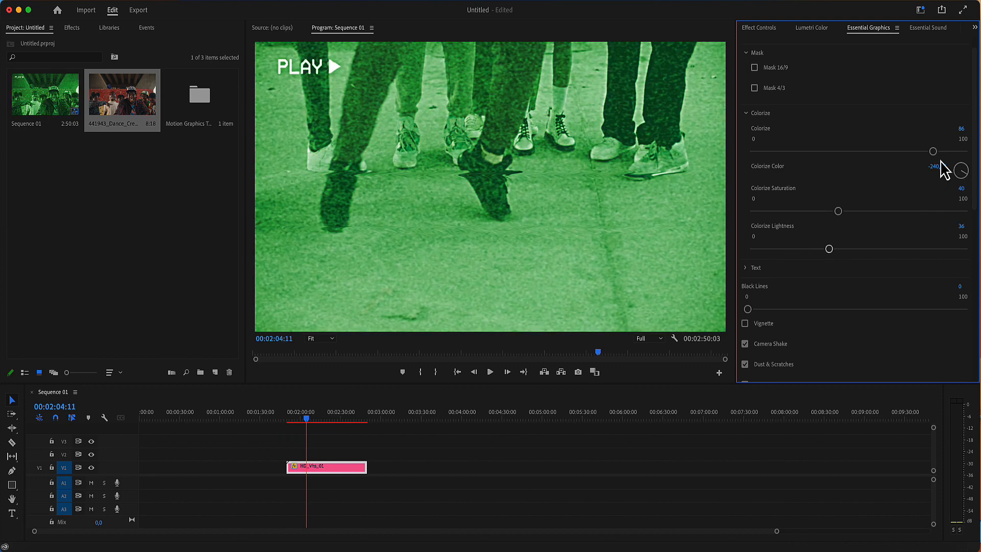
Reduce the Colorize amount to about 55 and raise the Colorize Saturation slightly.
left_click_drag(934, 153, 886, 153)
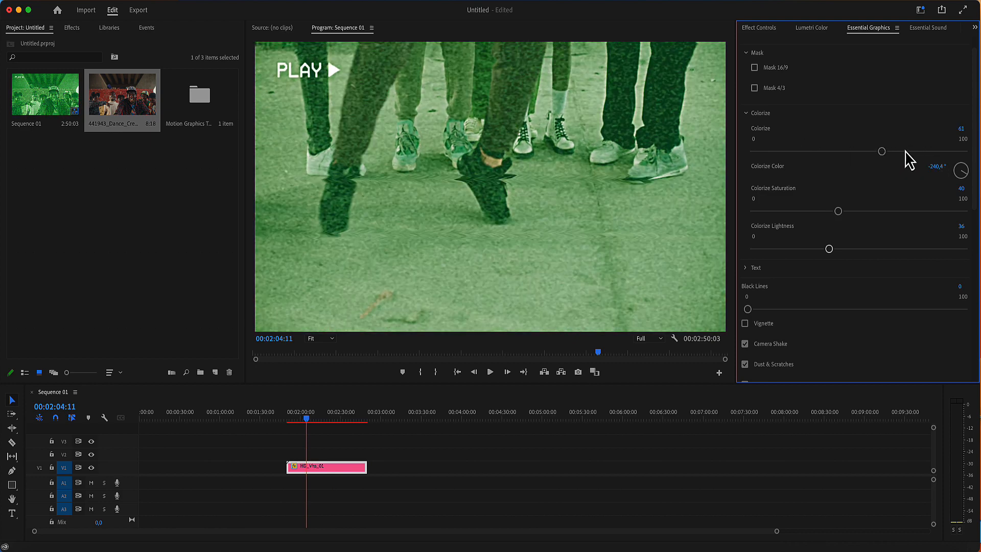
left_click_drag(884, 154, 880, 153)
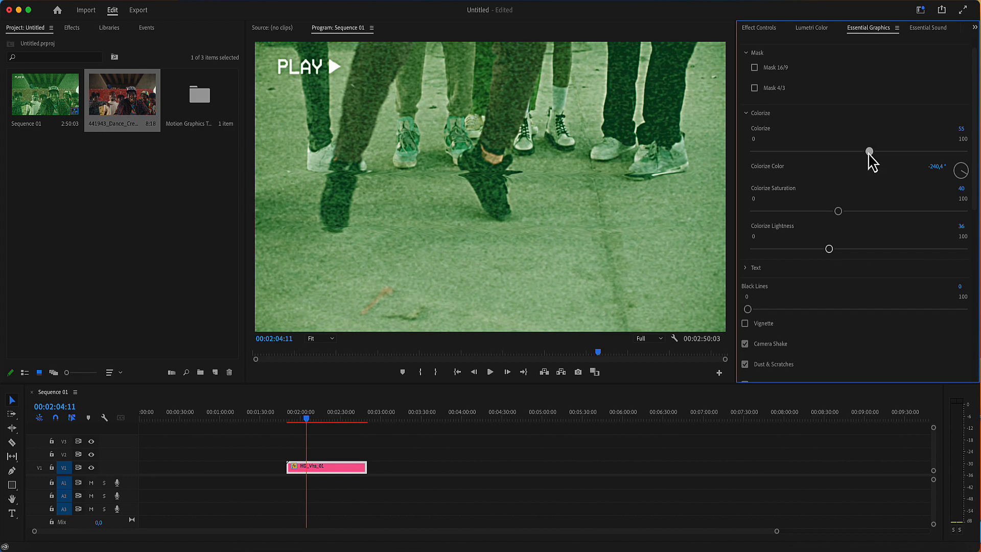
left_click_drag(840, 212, 846, 215)
left_click(748, 113)
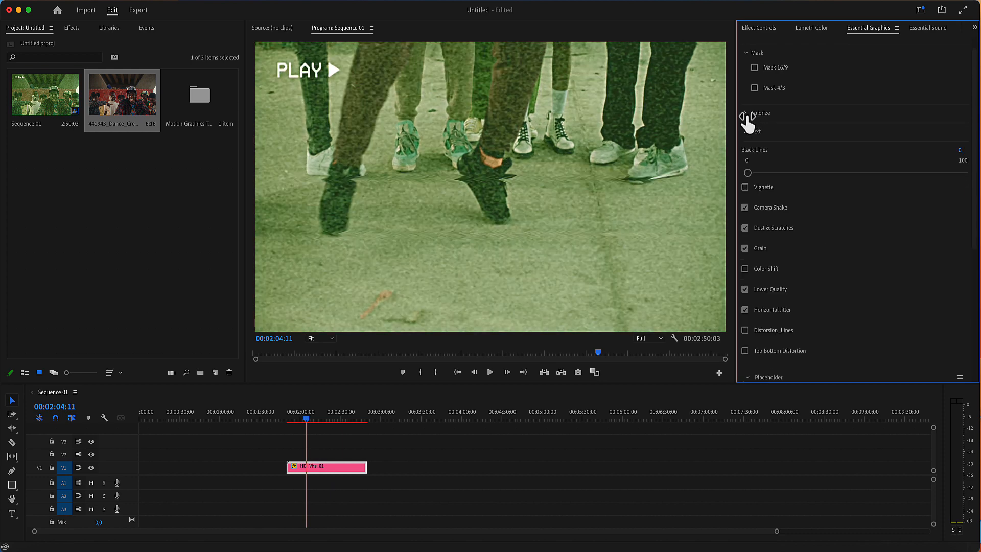
Set the optional text SEP.26 1974 to size 76 and X position 202, and set TimeCode Position X to 272.
left_click(746, 132)
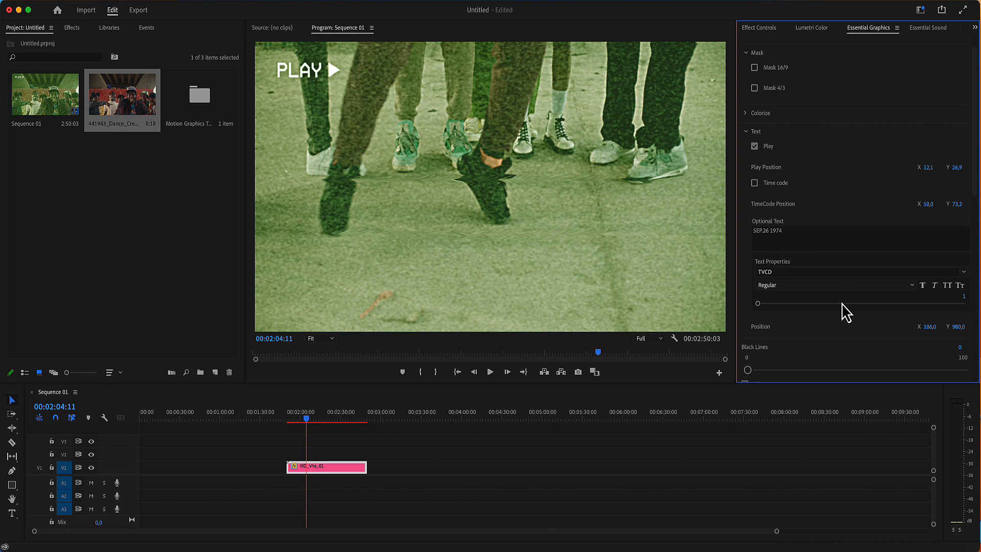
left_click_drag(761, 307, 797, 306)
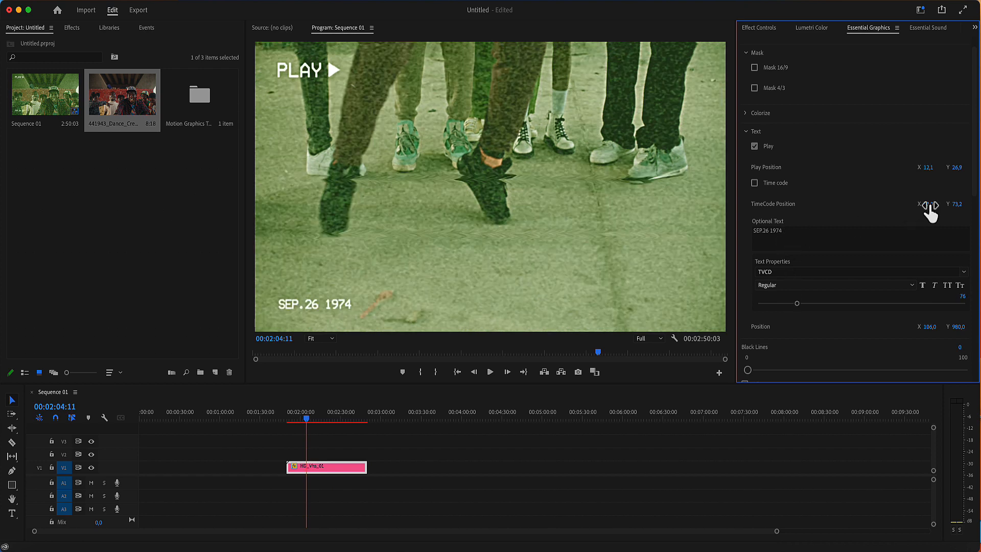
left_click_drag(929, 203, 960, 204)
left_click_drag(930, 326, 945, 327)
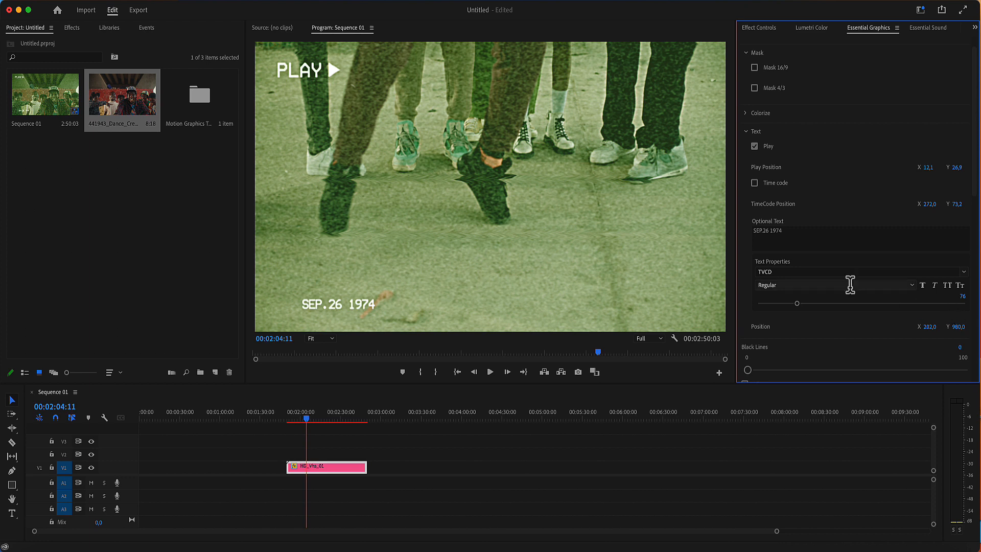
Show the time code in place of the Play label and set the TimeCode Position to X 44, Y 588.
left_click(755, 183)
left_click(309, 425)
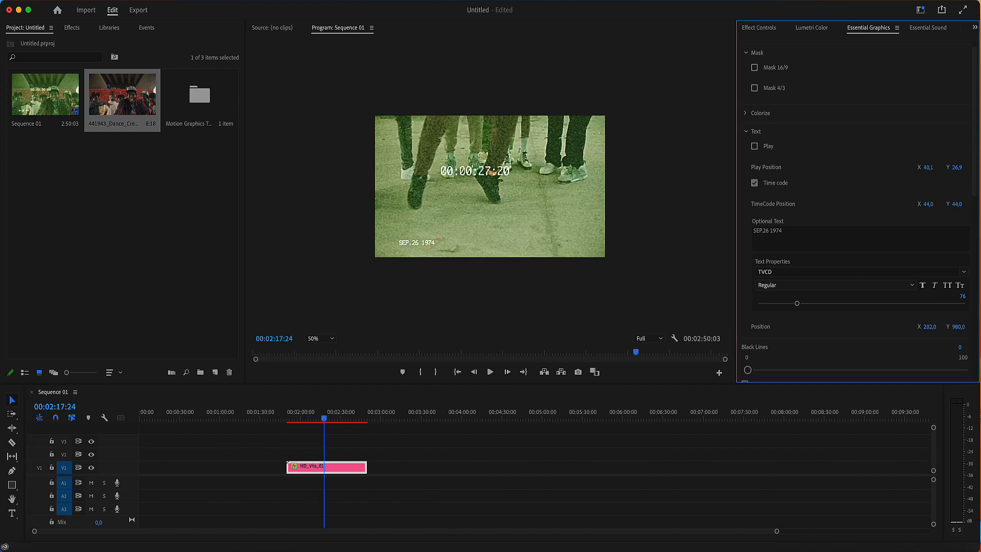
left_click(930, 204)
left_click(952, 214)
mouse_move(958, 204)
left_mouse_down()
mouse_move(980, 206)
mouse_move(944, 205)
mouse_move(959, 213)
left_mouse_up()
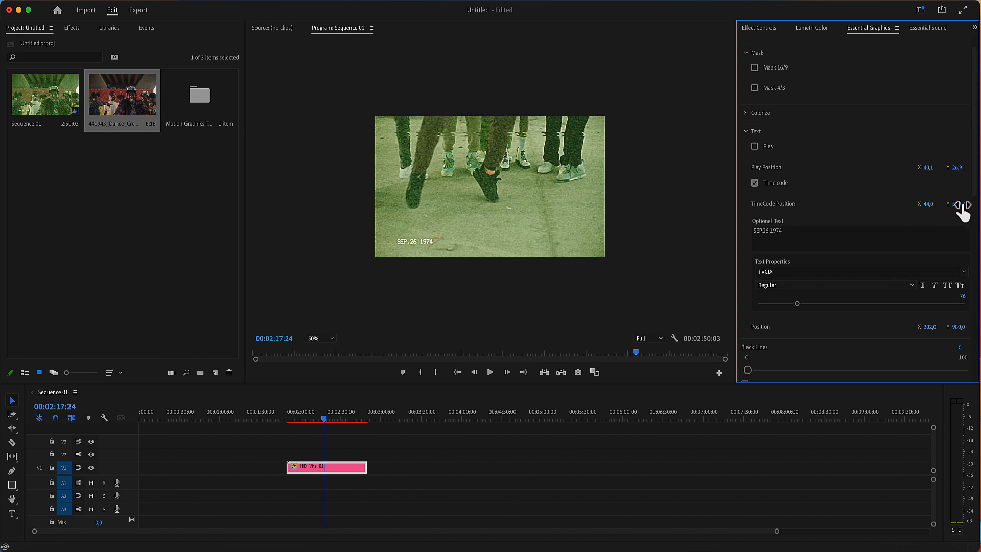
Turn the Play label back on and shift its Play Position X to -99.9, past the frame's left edge.
left_click(755, 146)
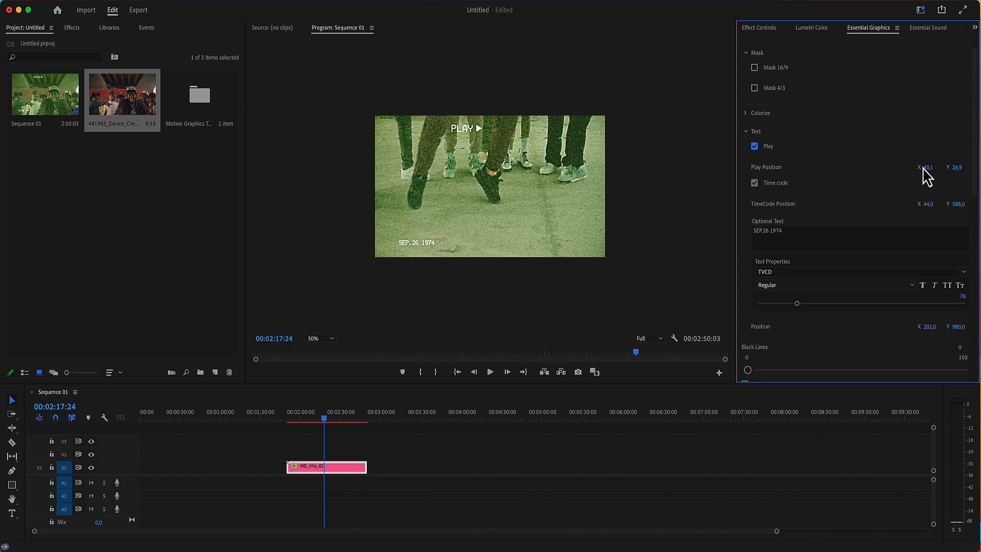
left_click_drag(927, 168, 613, 143)
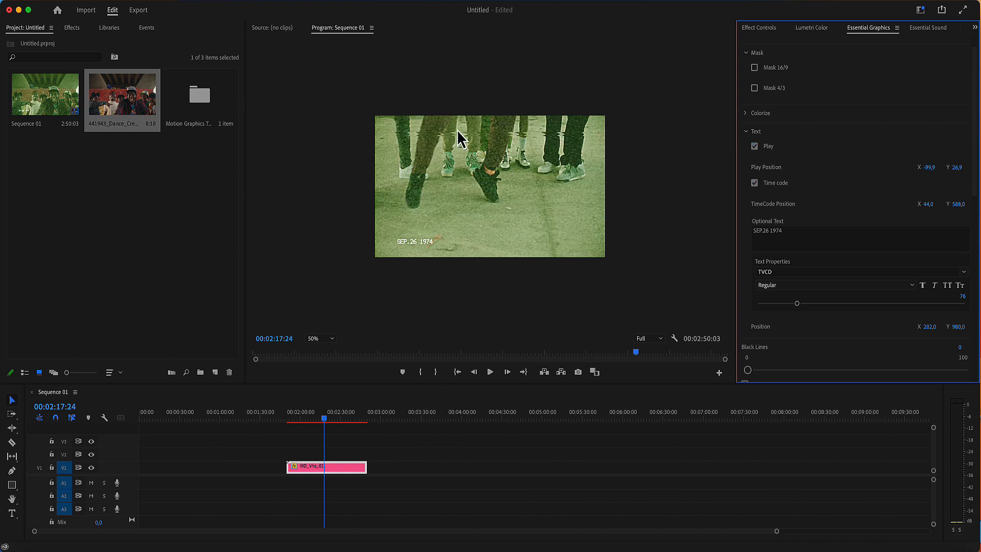
left_click_drag(929, 170, 914, 167)
left_click(752, 131)
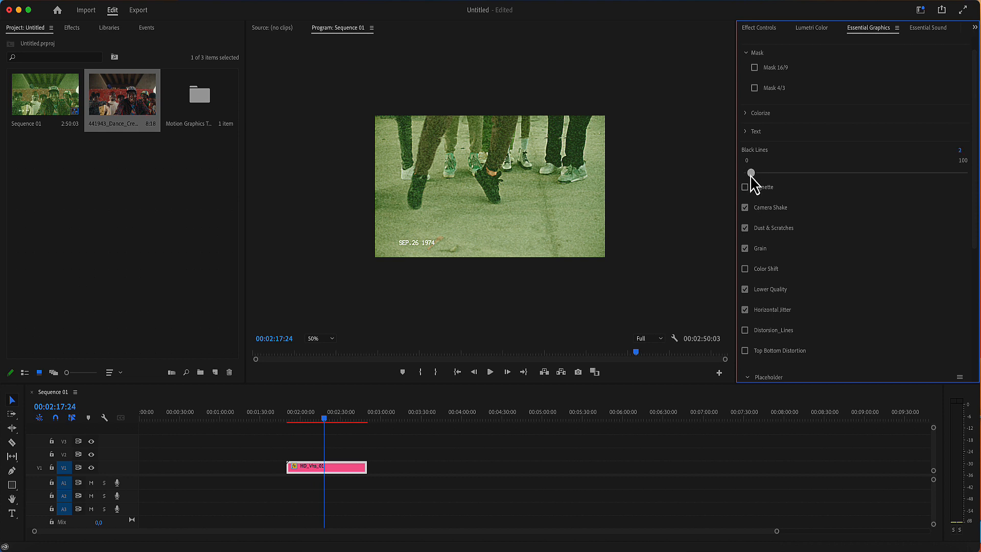
Set Black Lines to 77 and enable Vignette and Camera Shake on the VHS clip.
left_click_drag(751, 176, 915, 194)
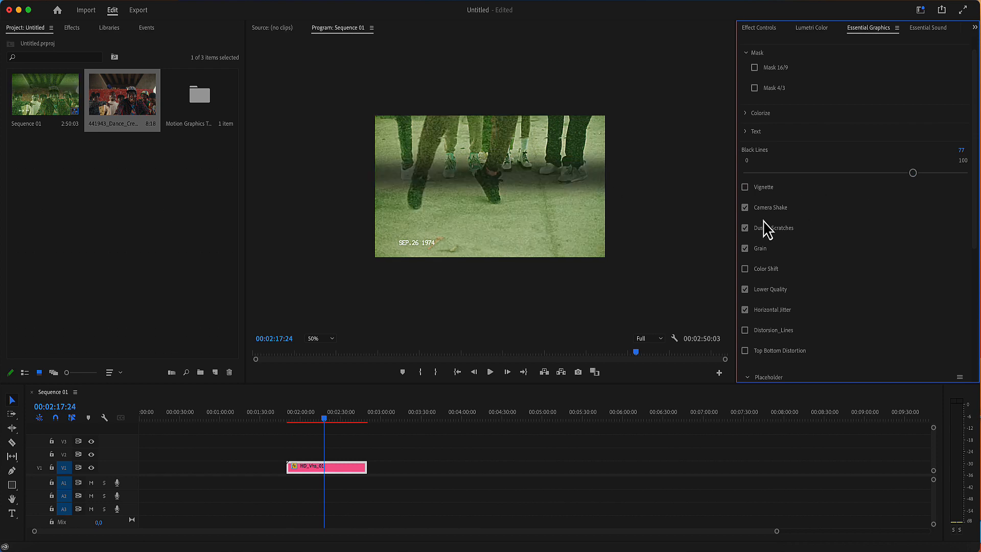
left_click(745, 188)
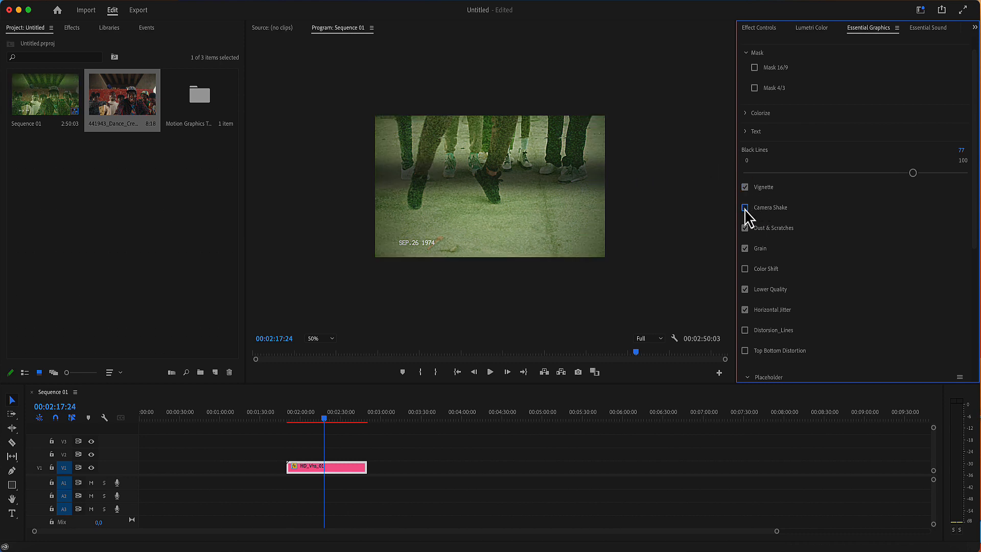
left_click(746, 208)
Turn off Dust & Scratches and Grain and preview the frame at 00:02:26:14.
left_click(745, 249)
left_click(335, 419)
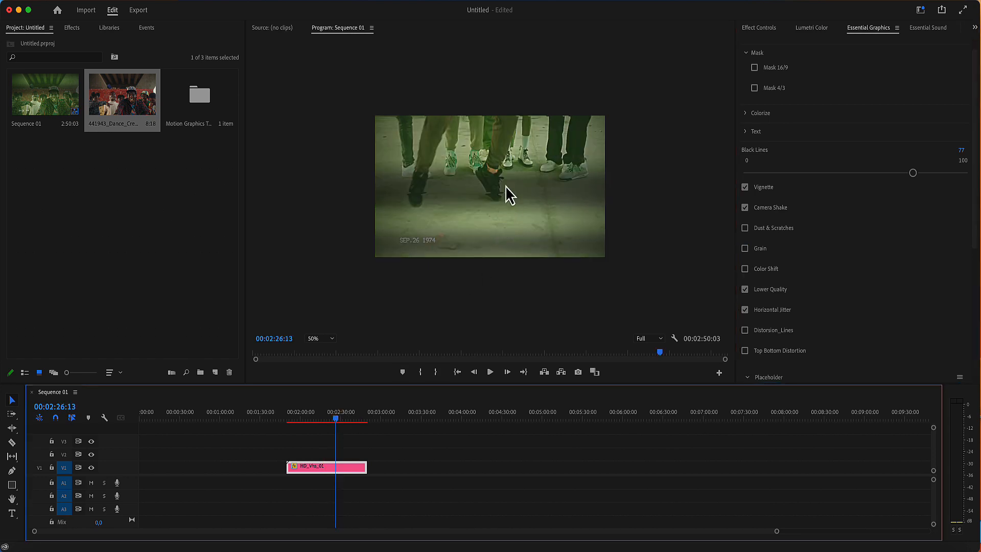
key("Right")
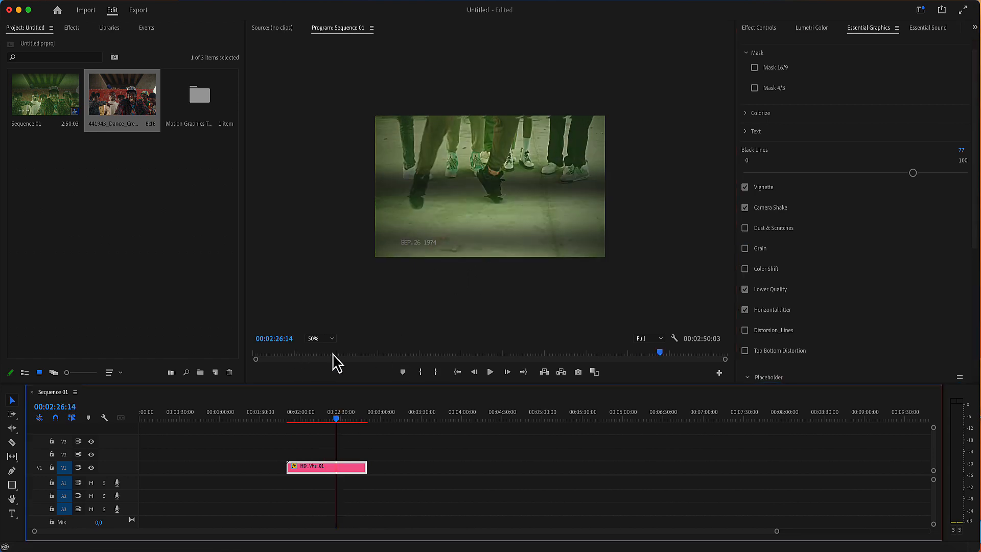
Enlarge the program preview to 75% and turn on Color Shift for the VHS clip.
left_click(321, 339)
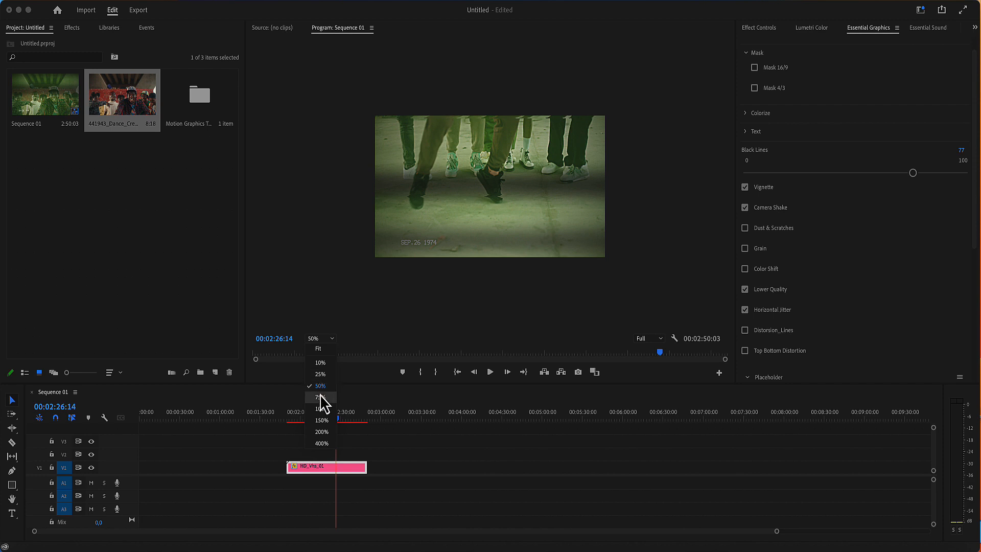
left_click(322, 401)
left_click(745, 309)
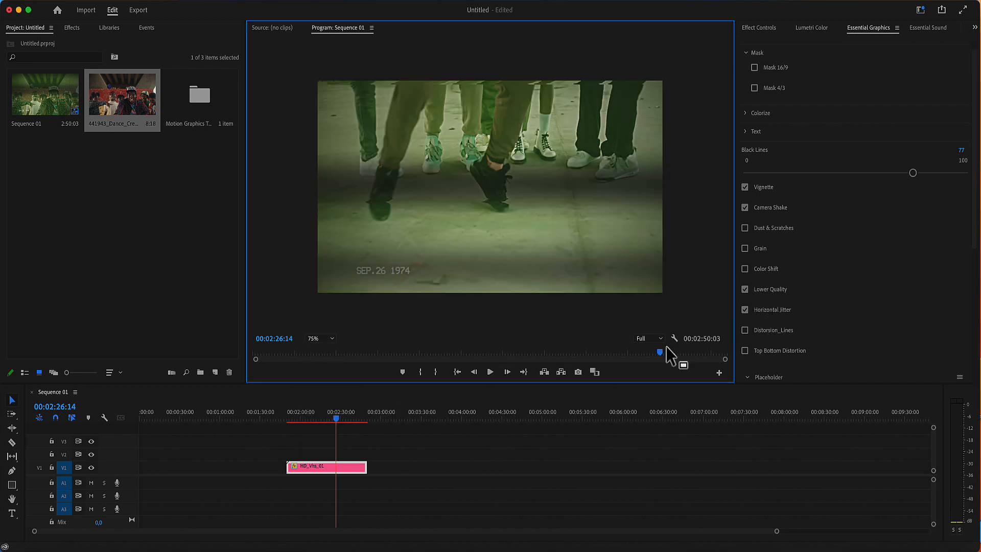
left_click_drag(341, 419, 344, 416)
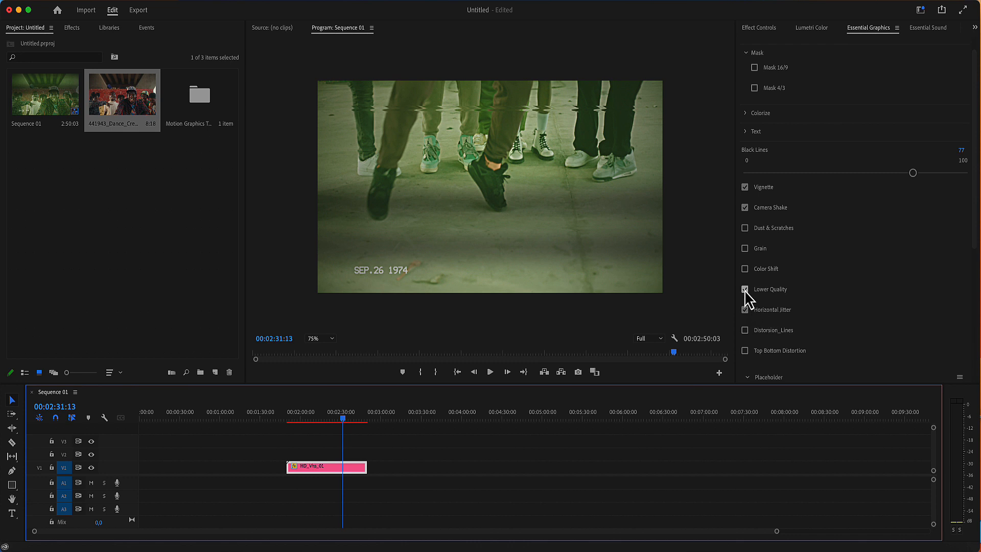
left_click(745, 270)
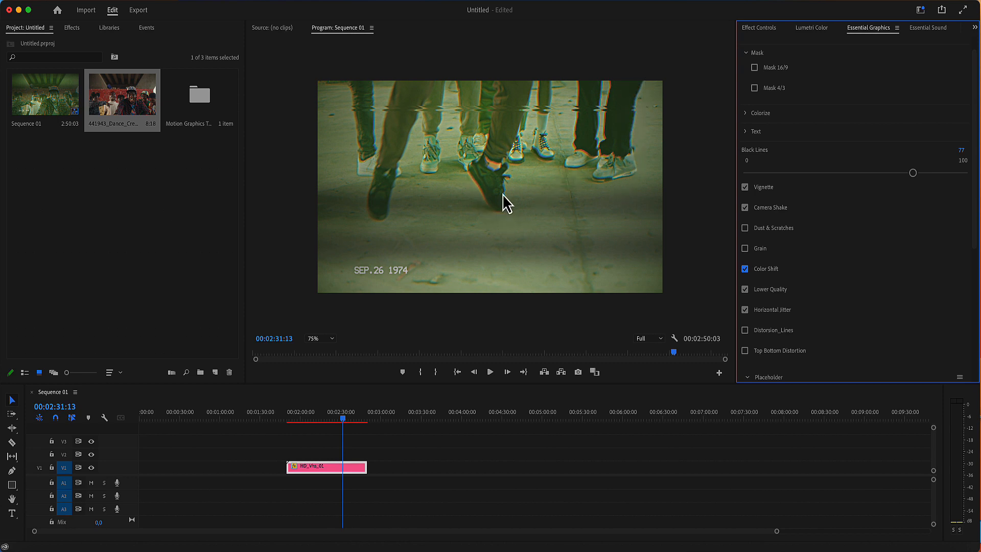
Turn on Distortion_Lines and Top Bottom Distortion for the VHS clip and collapse its Placeholder section.
left_click(746, 330)
left_click_drag(342, 418, 335, 418)
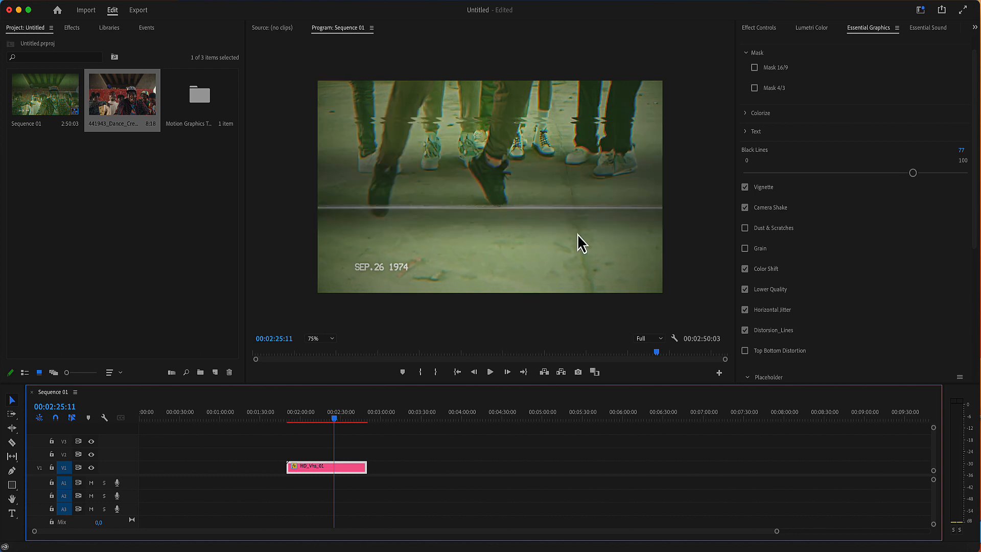
left_click(745, 350)
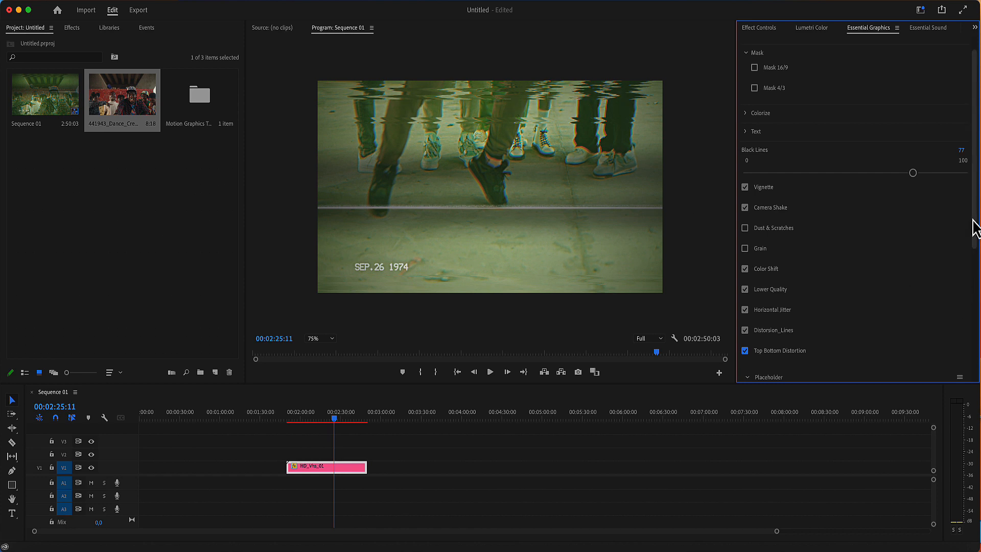
scroll(973, 297, "down", 5)
scroll(974, 283, "down", 2)
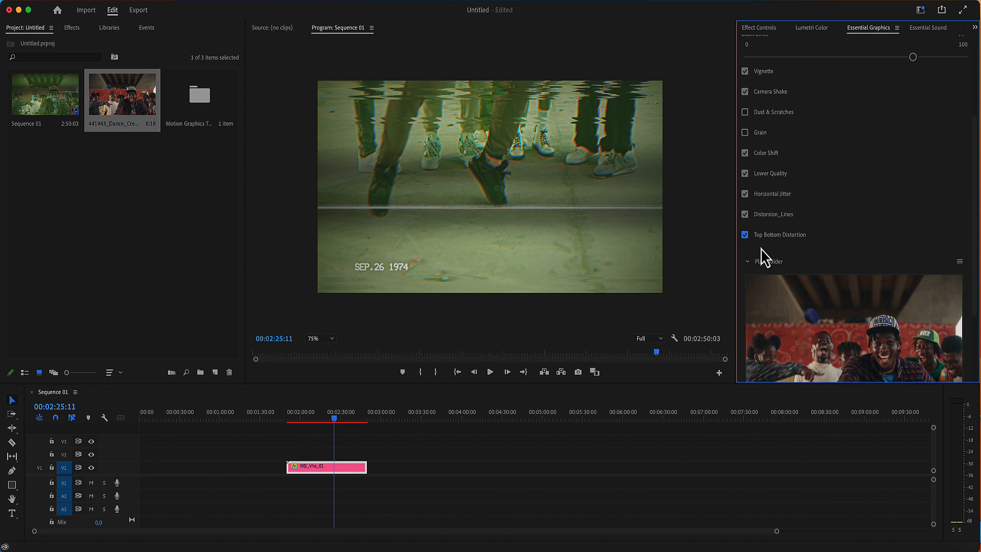
scroll(748, 268, "down", 3)
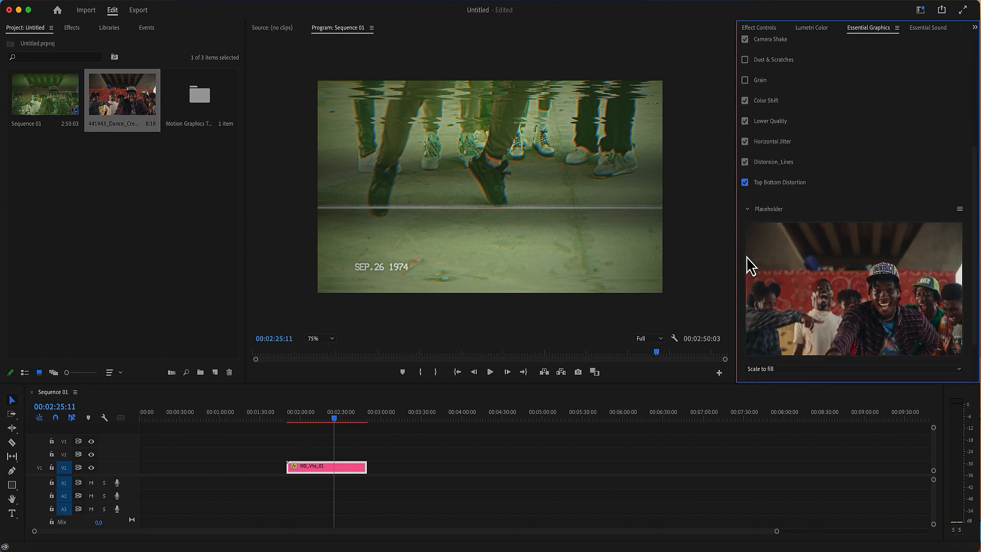
left_click(748, 209)
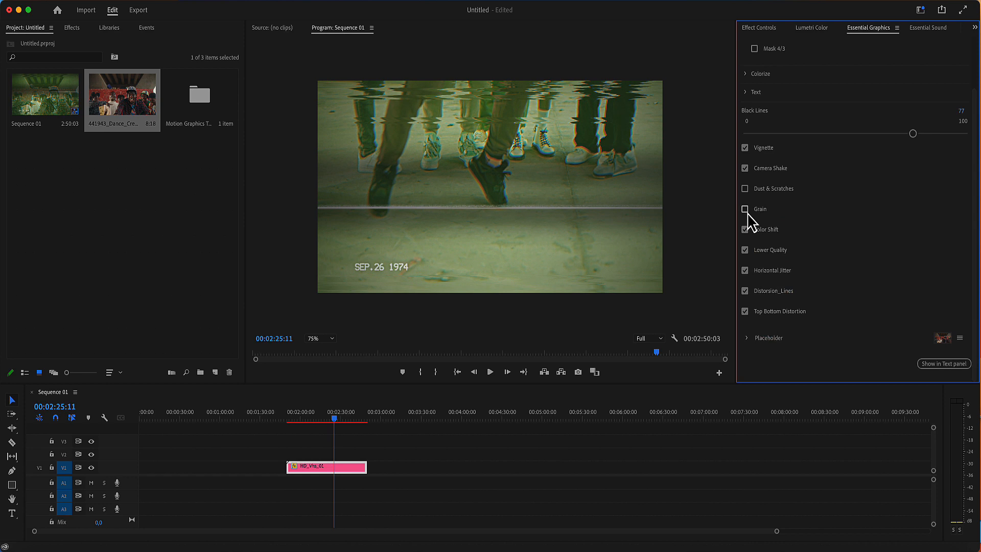
left_click(314, 471)
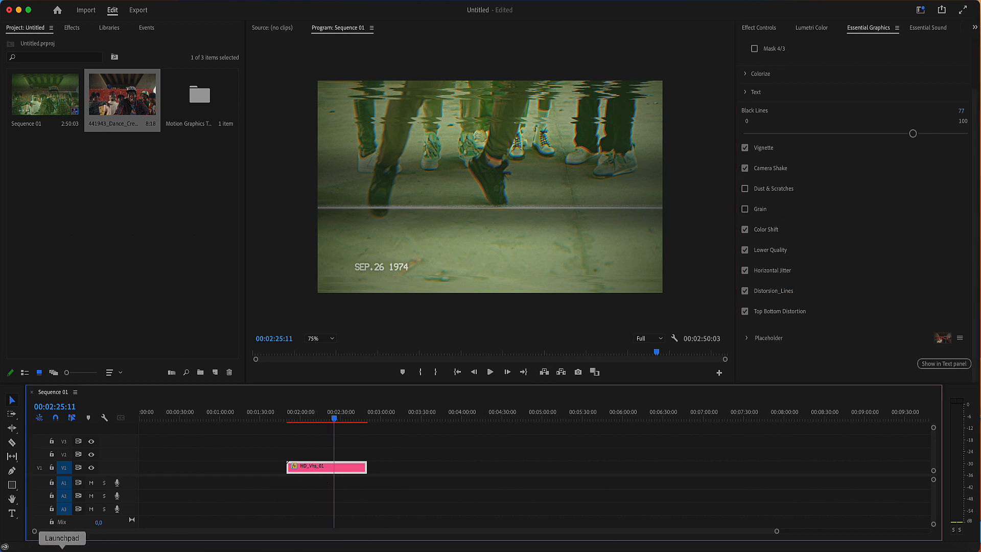
Import HD_Tv_Color_Bars_01.mogrt from Finder's HD_Color_Bars folder as a template and place it on track V1 after the VHS clip.
left_click(36, 548)
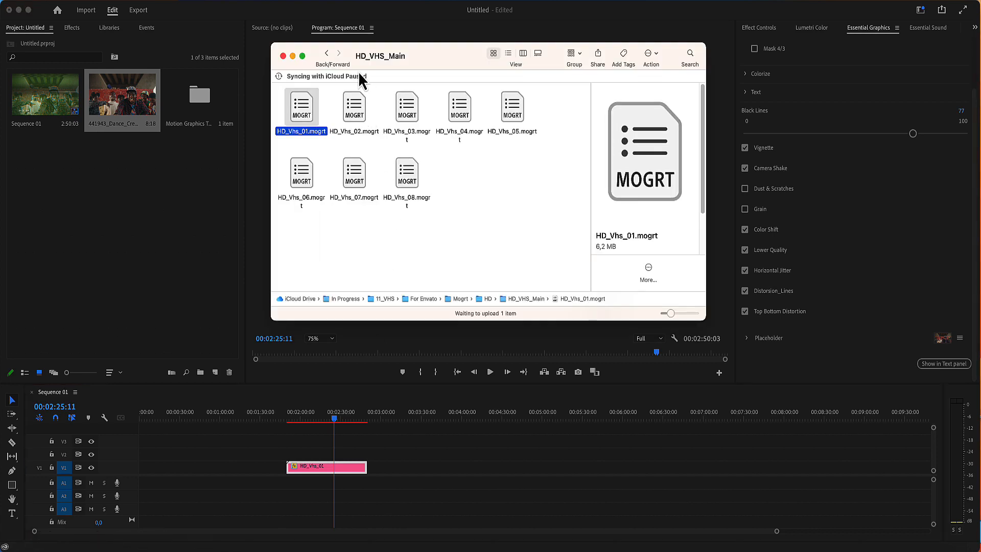
left_click(326, 53)
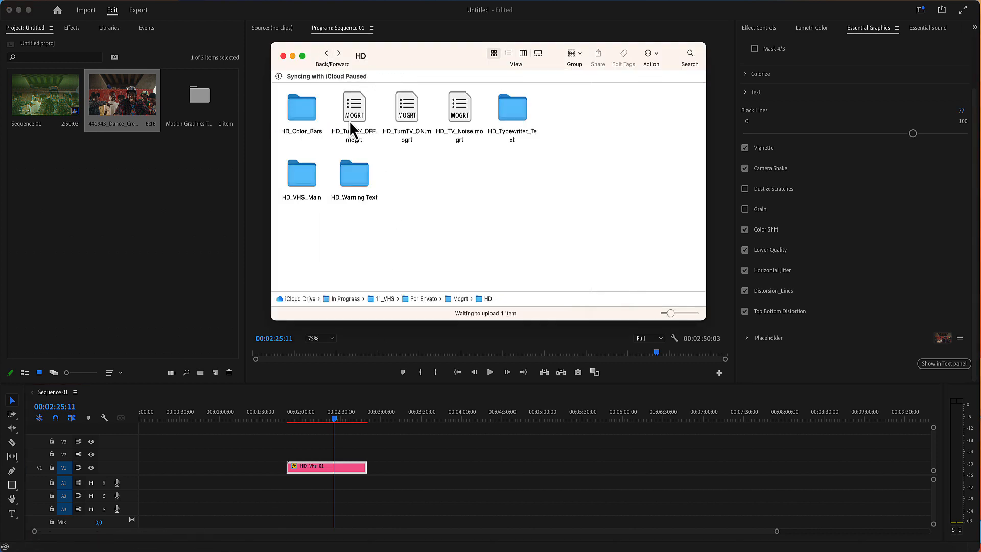
left_click(304, 123)
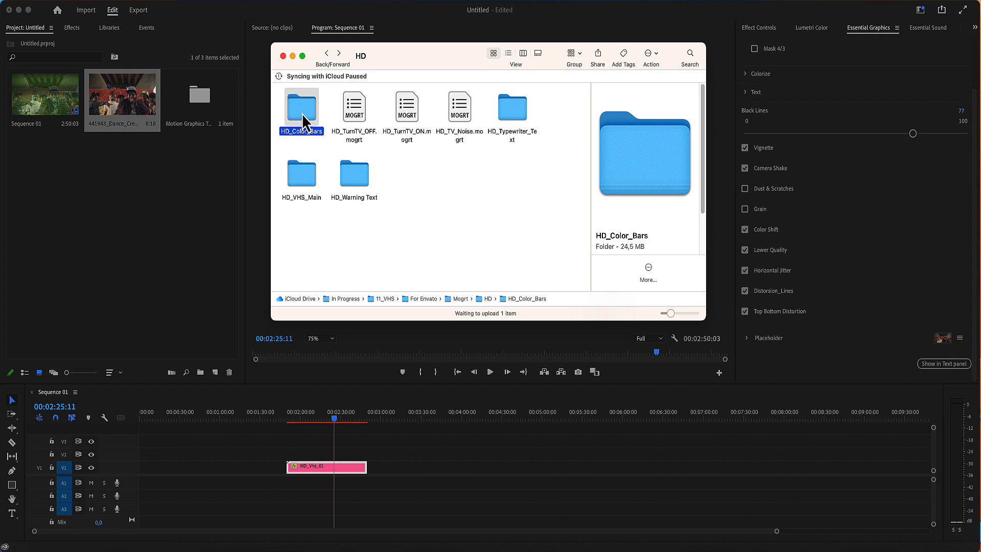
double_click(303, 116)
left_click(296, 114)
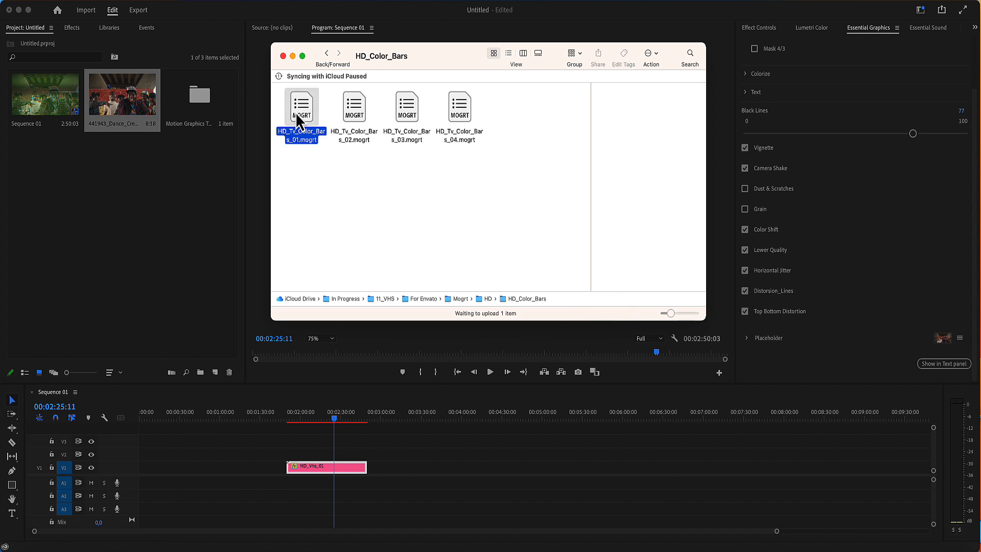
left_click_drag(297, 113, 781, 216)
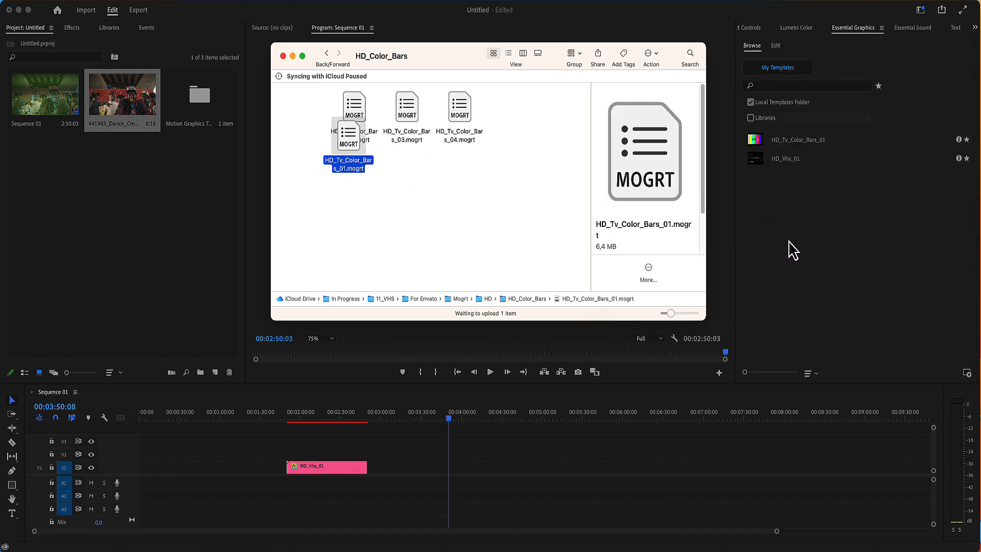
left_click(788, 216)
left_click_drag(758, 144, 418, 468)
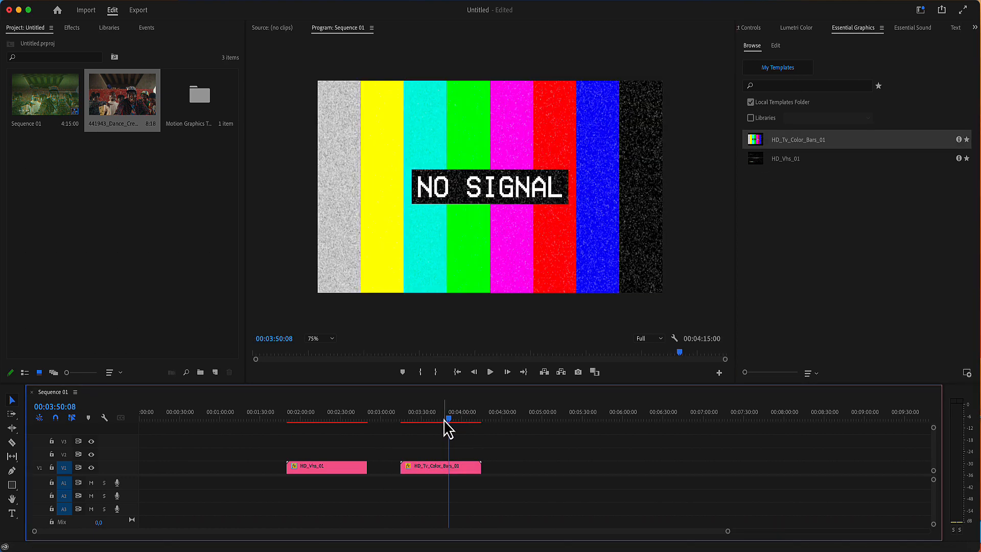
left_click(437, 467)
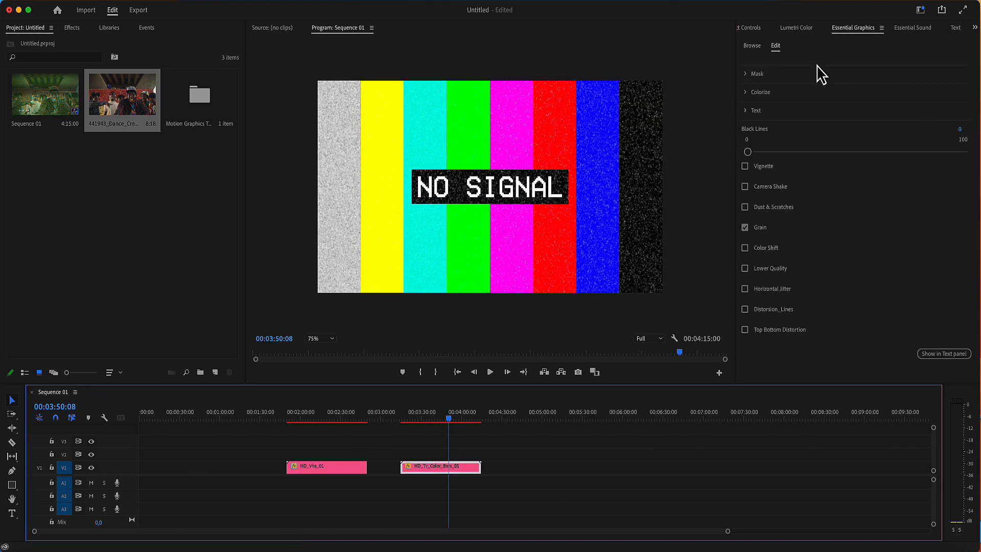
Try the Mask 4/3 option on the color bars clip.
left_click(758, 74)
left_click(755, 89)
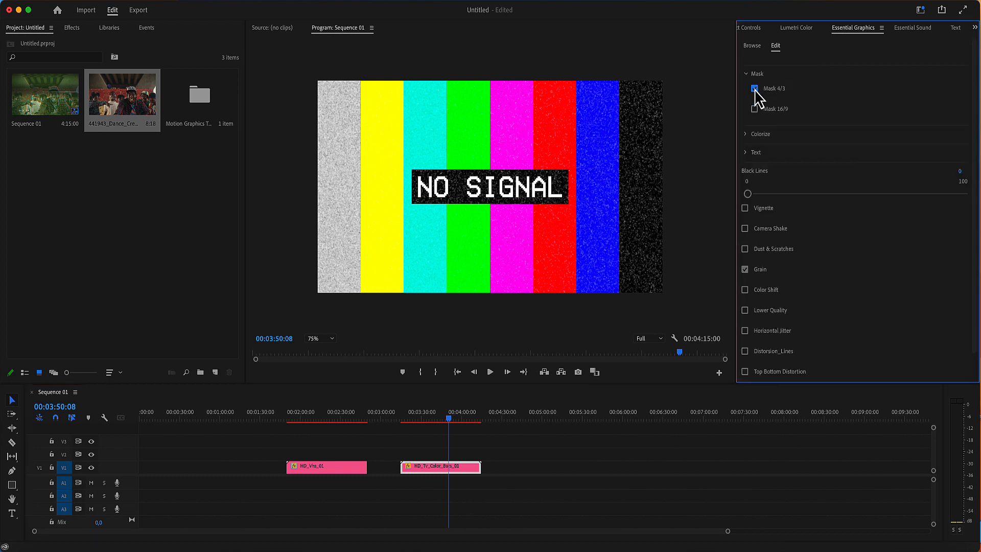
left_click(747, 77)
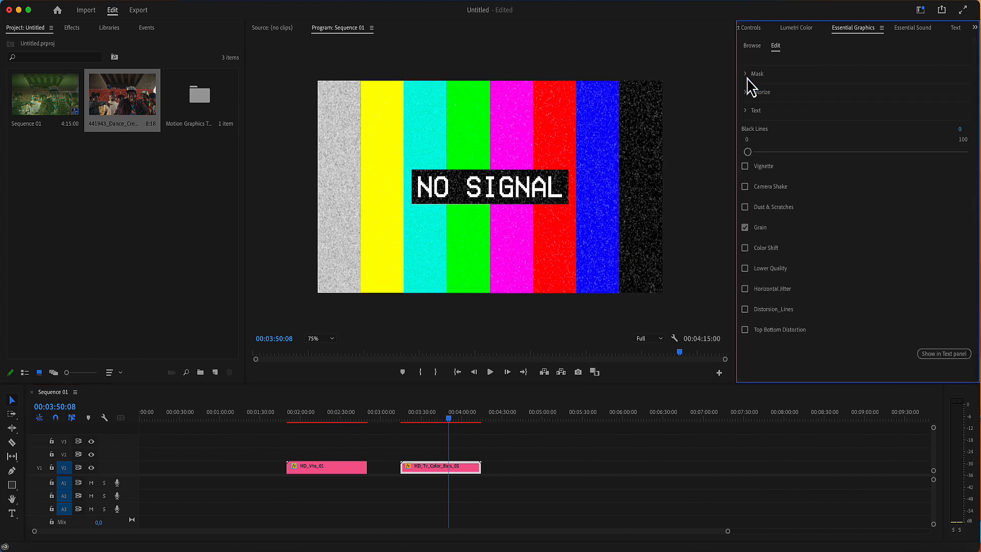
Enlarge the black box behind the NO SIGNAL text by increasing its Border Scale.
left_click(747, 110)
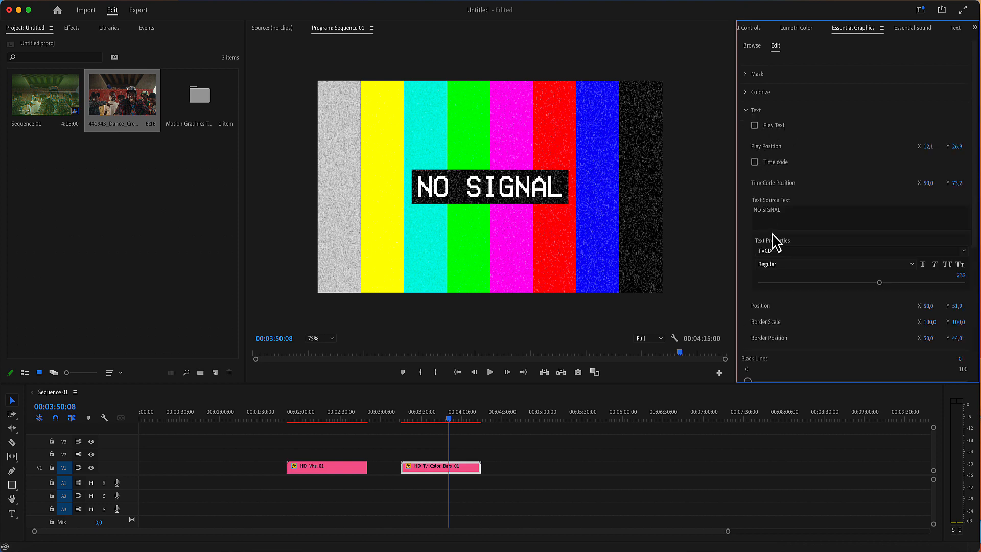
left_click(782, 211)
left_click(741, 234)
left_click_drag(930, 322, 976, 322)
Import HD_Type-Text_01.mogrt from Finder's HD_Typewriter_Text folder into the local motion graphics templates.
left_click(36, 551)
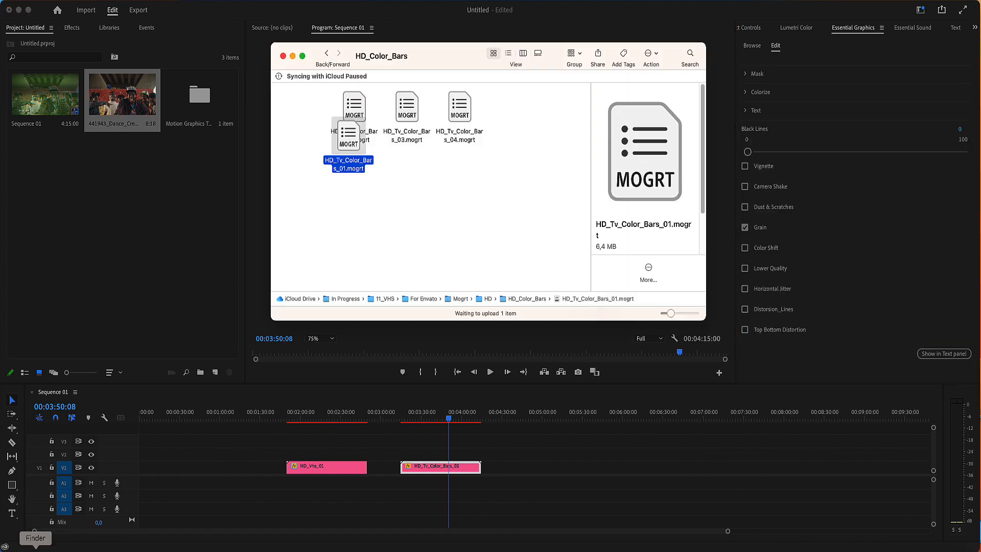
left_click(326, 54)
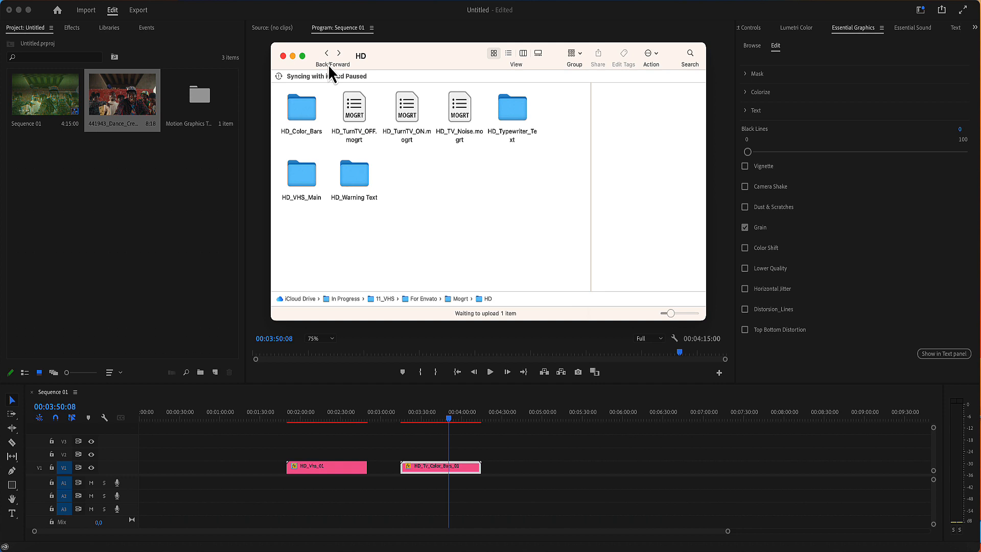
left_click(302, 119)
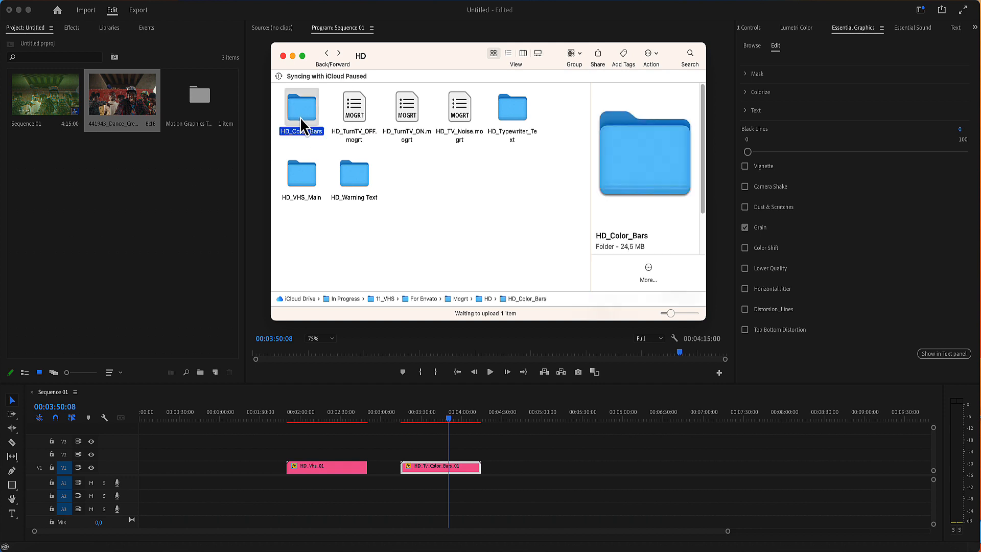
double_click(516, 114)
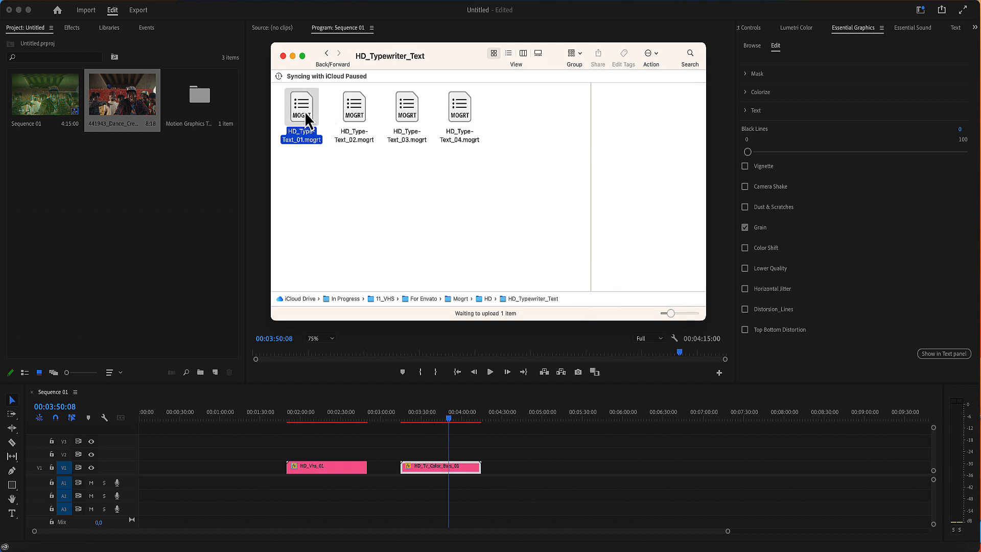
left_click(477, 513)
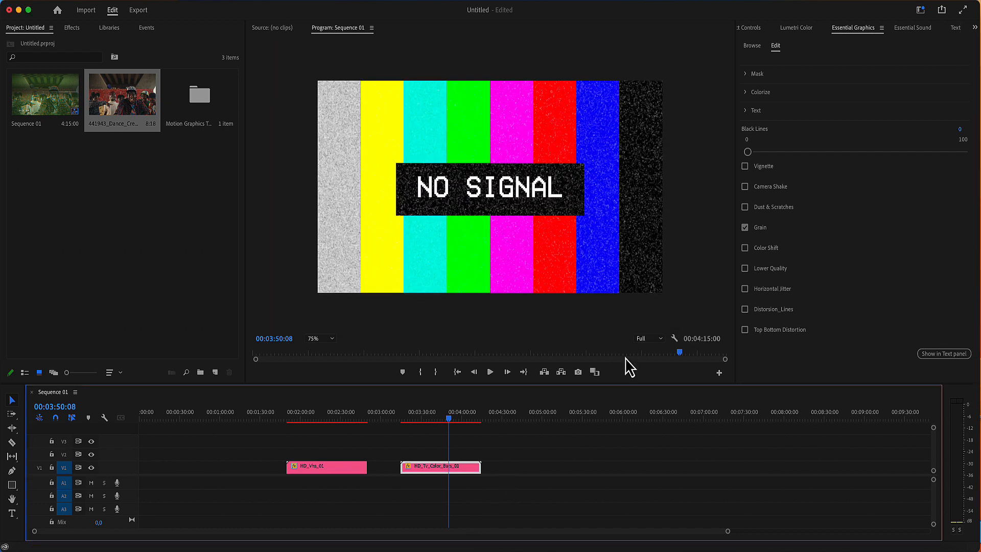
left_click(752, 46)
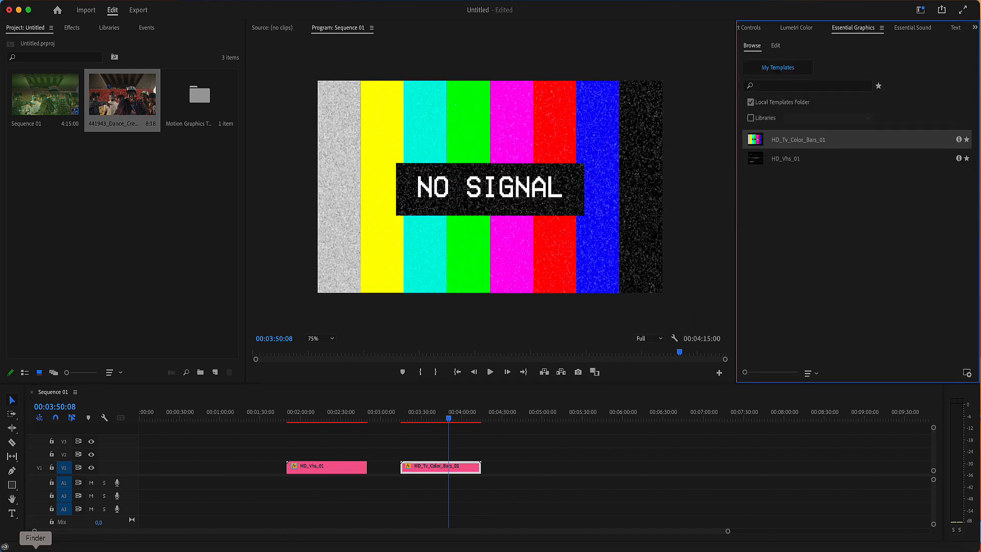
left_click(35, 550)
left_click_drag(302, 108, 848, 258)
left_click(823, 228)
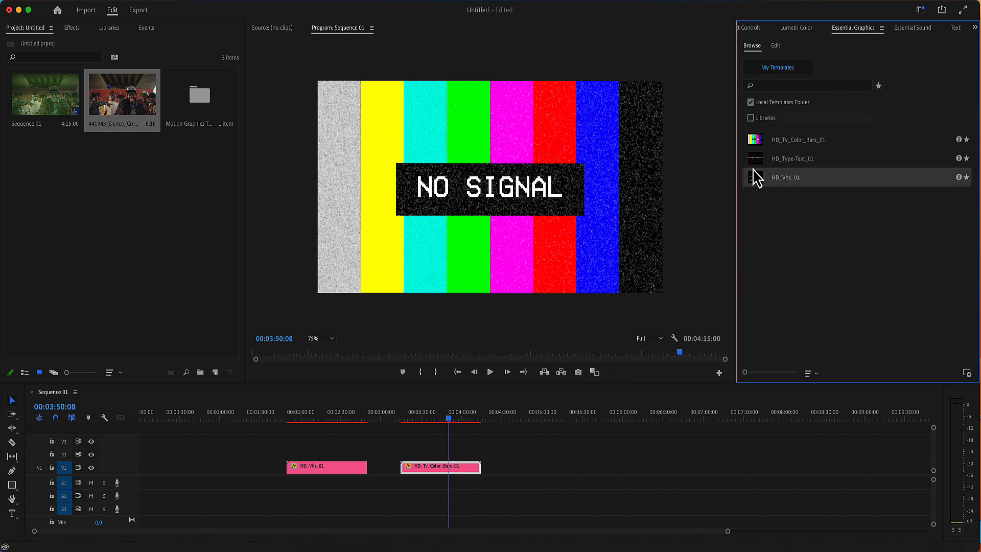
Place the HD_Type-Text_01 template on track V1 after the color bars clip and preview its text at 00:04:30:06.
left_click_drag(760, 164, 499, 467)
left_click_drag(520, 418, 503, 419)
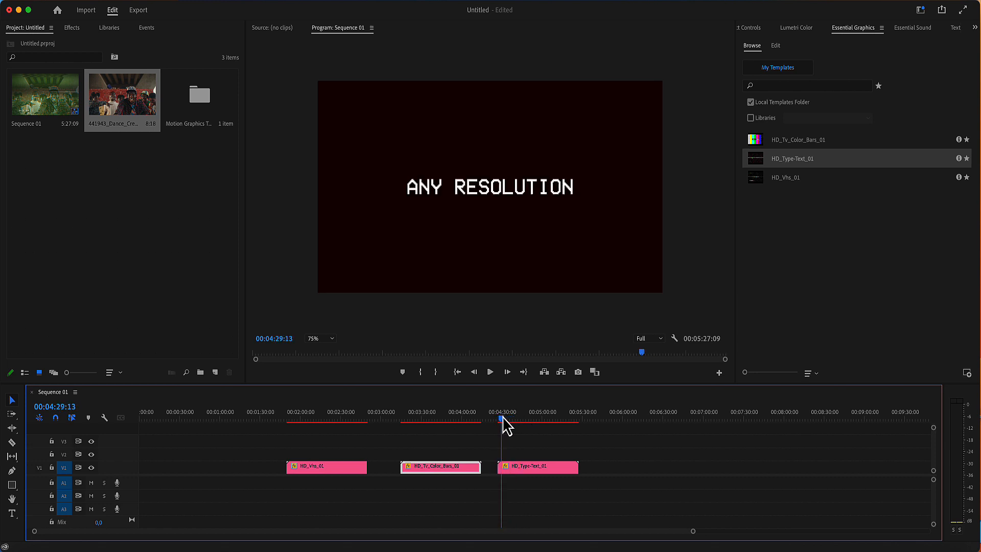
left_click(541, 467)
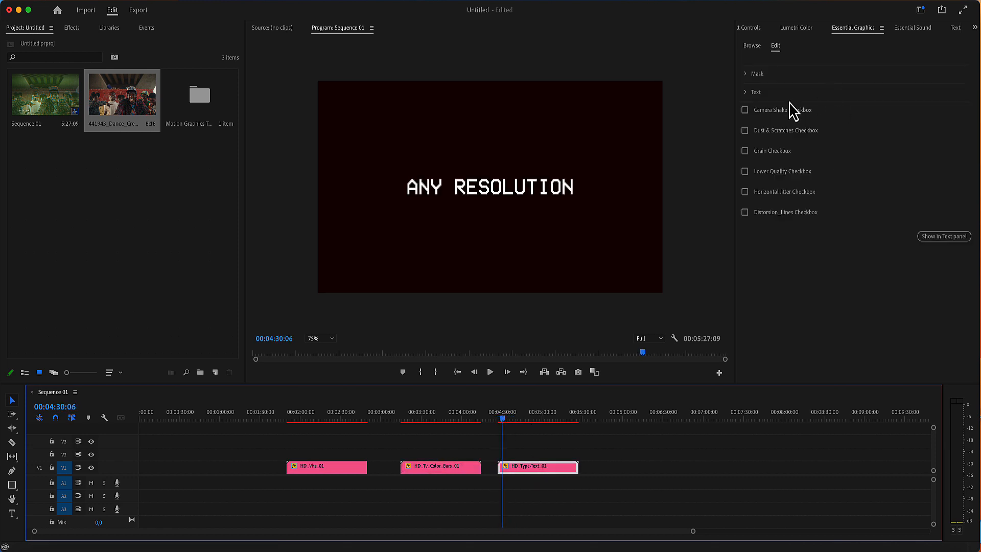
Change the typewriter text's Cursor Color to blue, previewing the clip at 00:04:33:20.
left_click(753, 117)
left_click(748, 93)
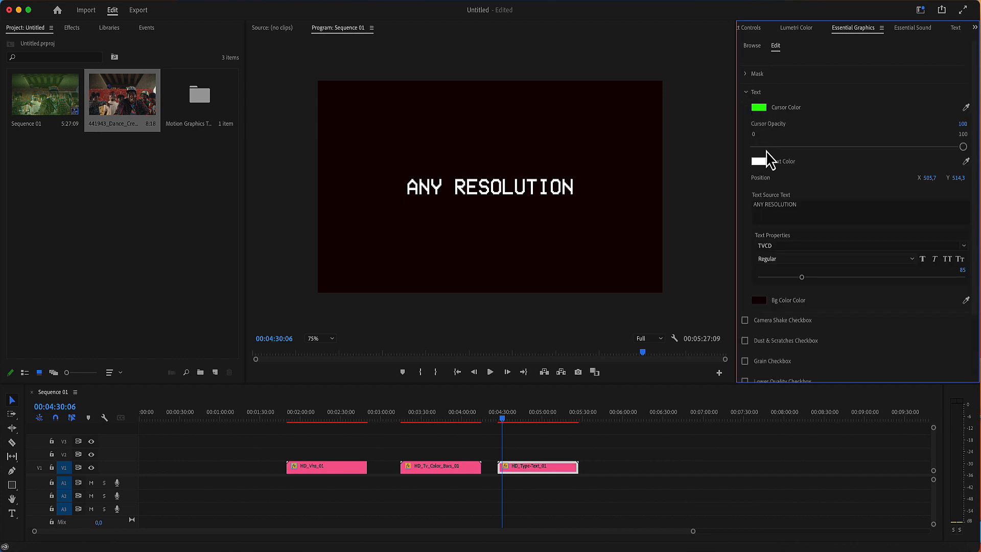
left_click(506, 419)
left_click(759, 108)
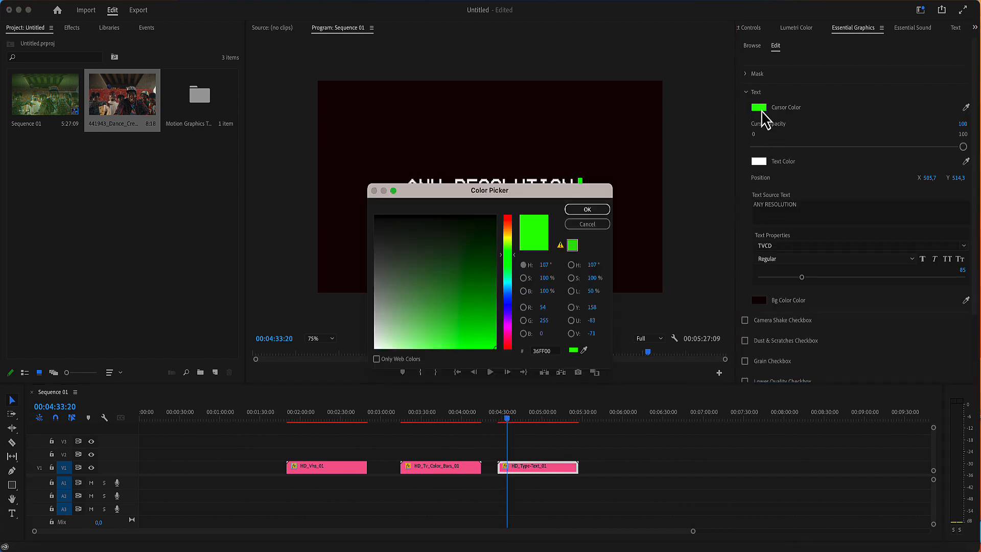
left_click_drag(509, 258, 508, 338)
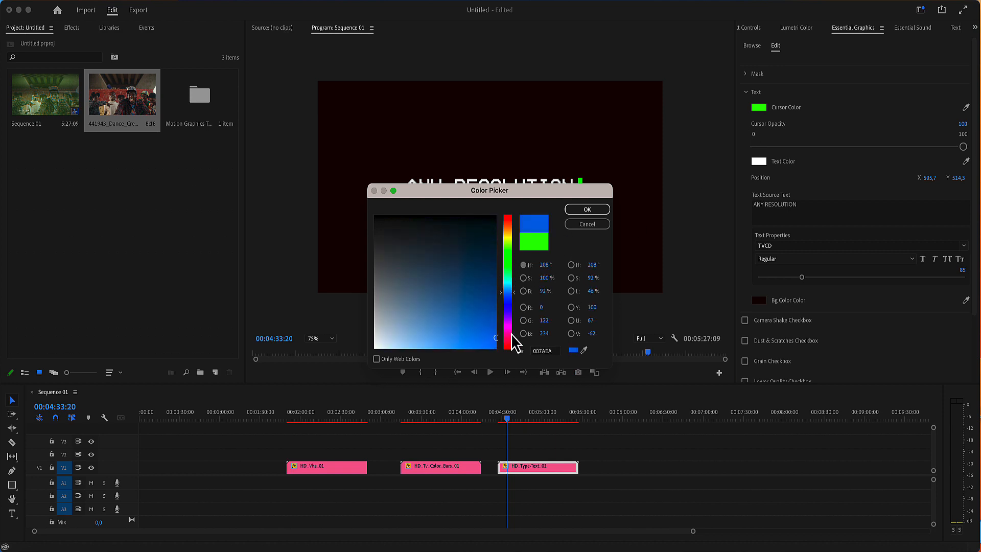
left_click(587, 209)
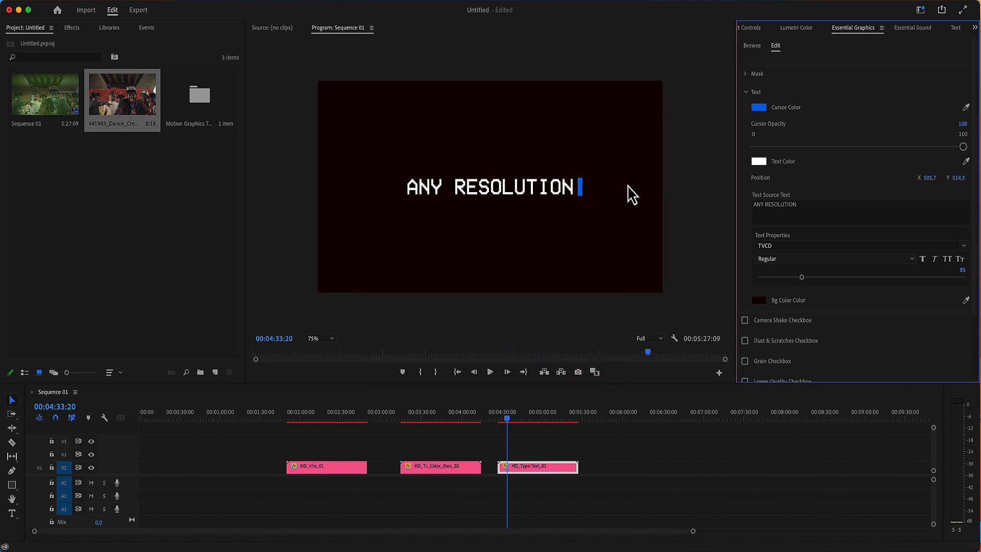
mouse_move(963, 147)
left_mouse_down()
mouse_move(752, 149)
mouse_move(974, 159)
left_mouse_up()
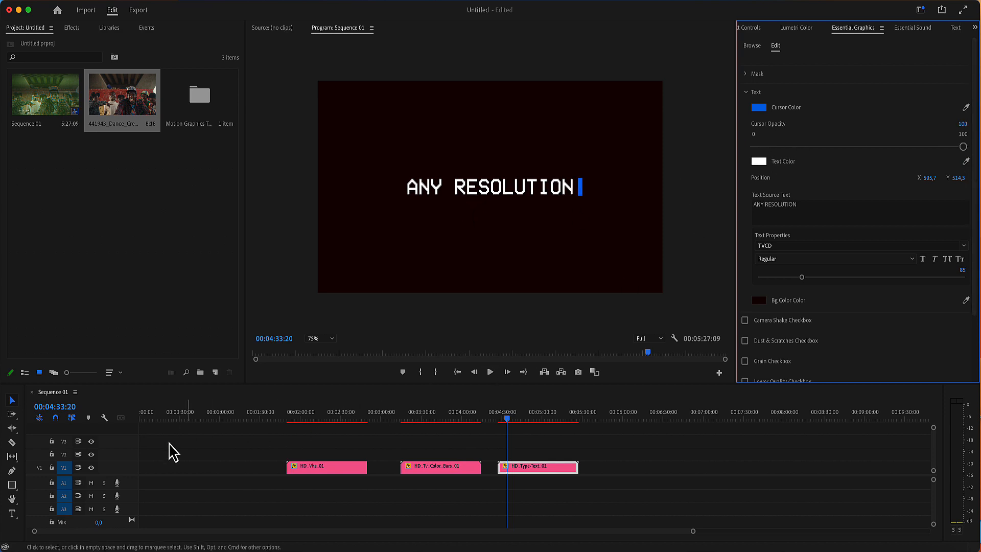
Import HD_Warning_Text_01.mogrt from Finder's HD_Warning Text folder, place it on track V1 after the typewriter clip, and preview it at 00:06:04:18.
left_click(752, 47)
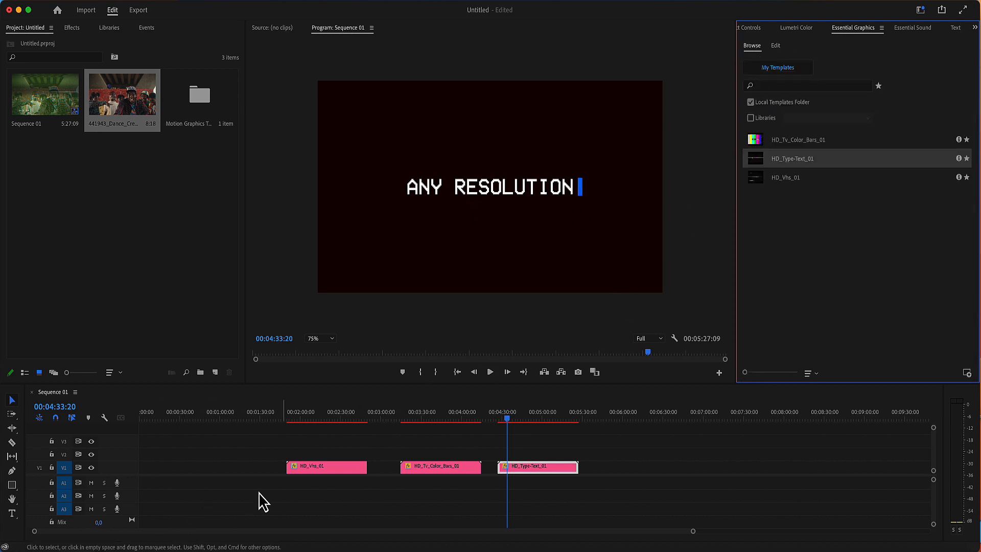
left_click(34, 548)
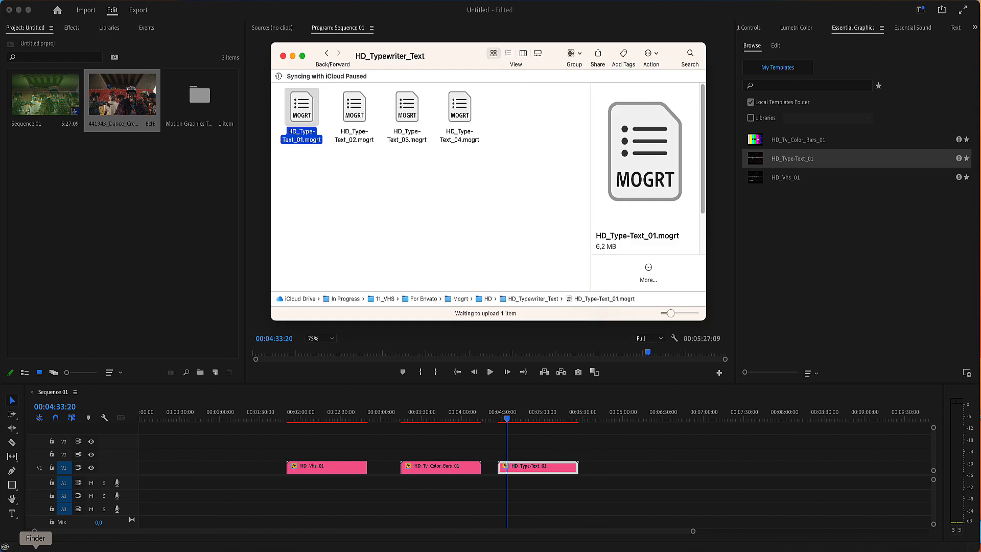
left_click(327, 55)
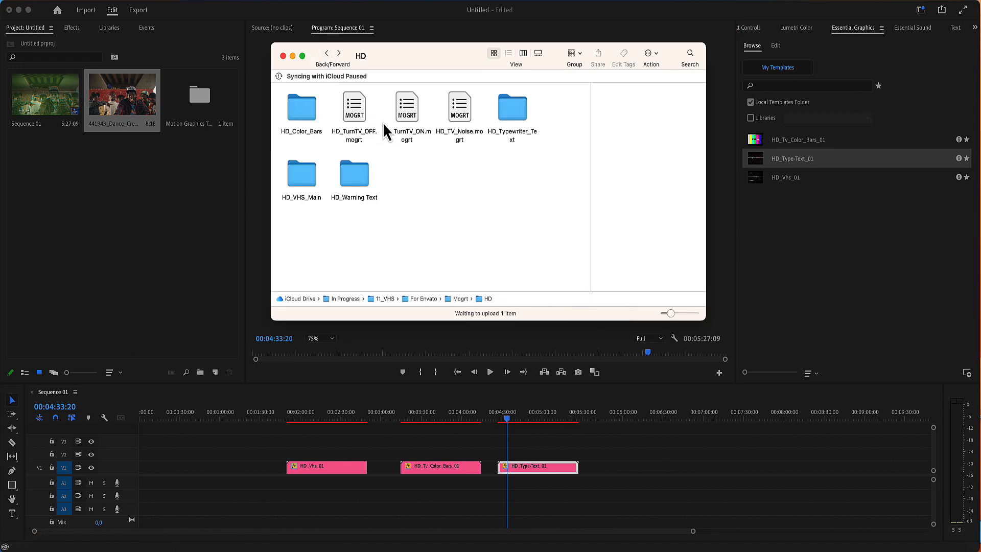
left_click(362, 175)
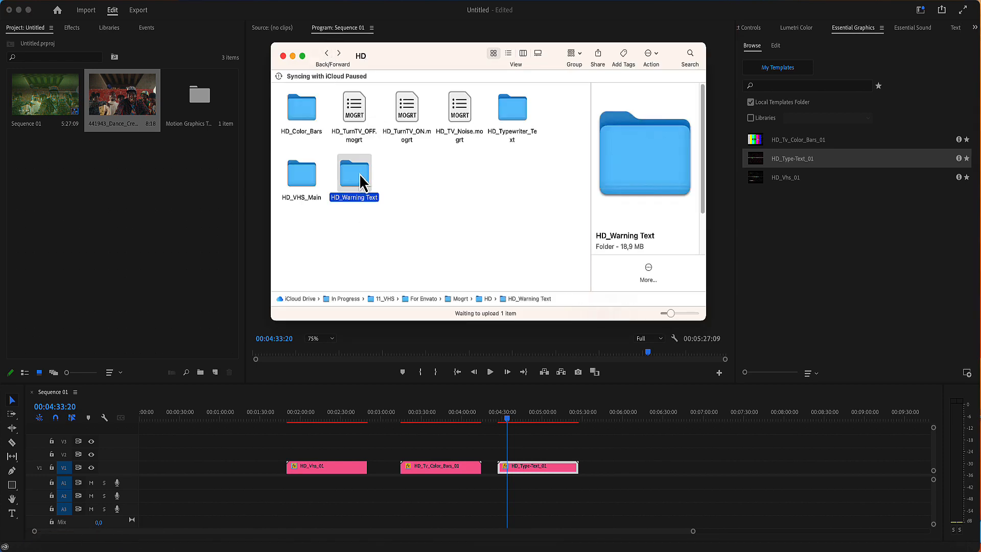
double_click(357, 175)
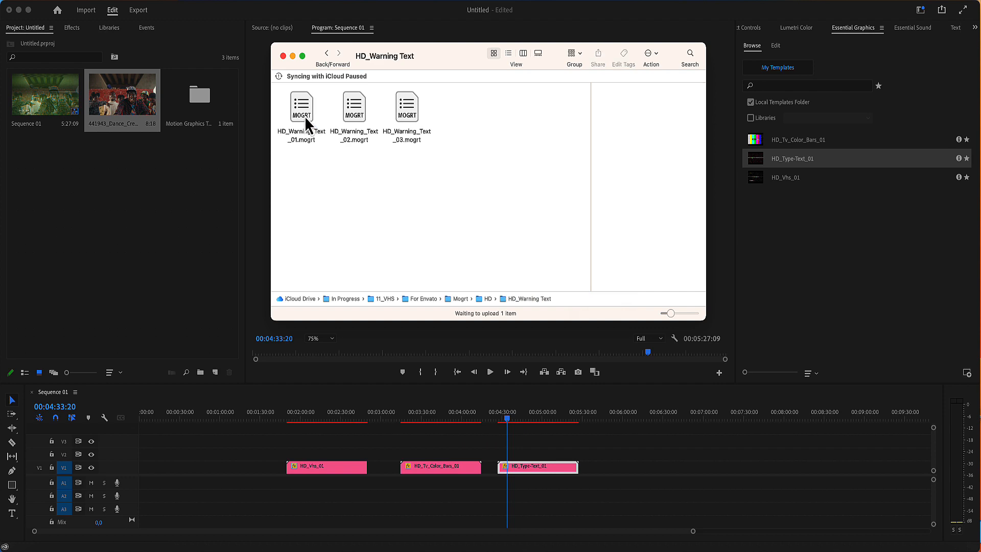
left_click_drag(304, 116, 612, 468)
left_click(756, 222)
left_click(630, 414)
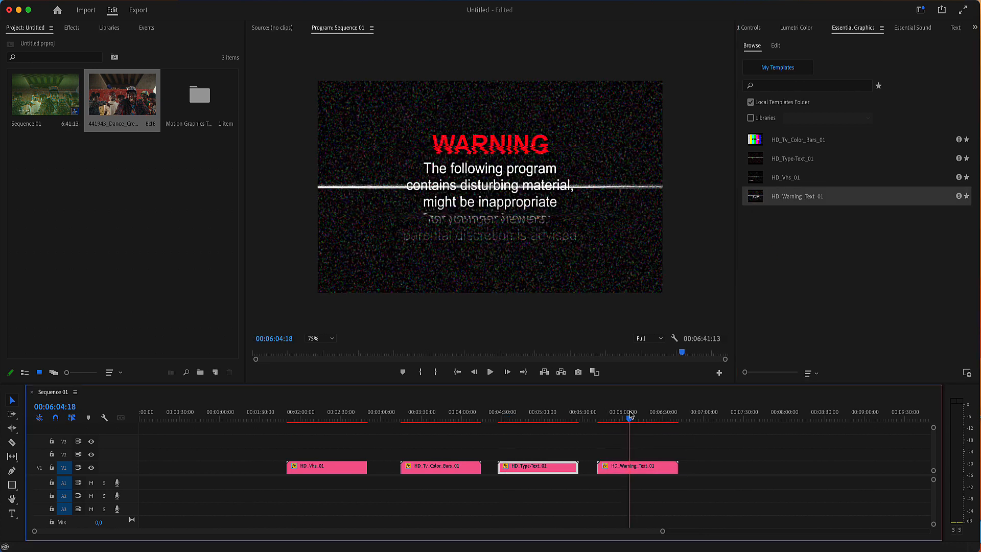
Enable the Mask 4/3 option on the HD_Warning_Text_01 clip.
left_click(628, 467)
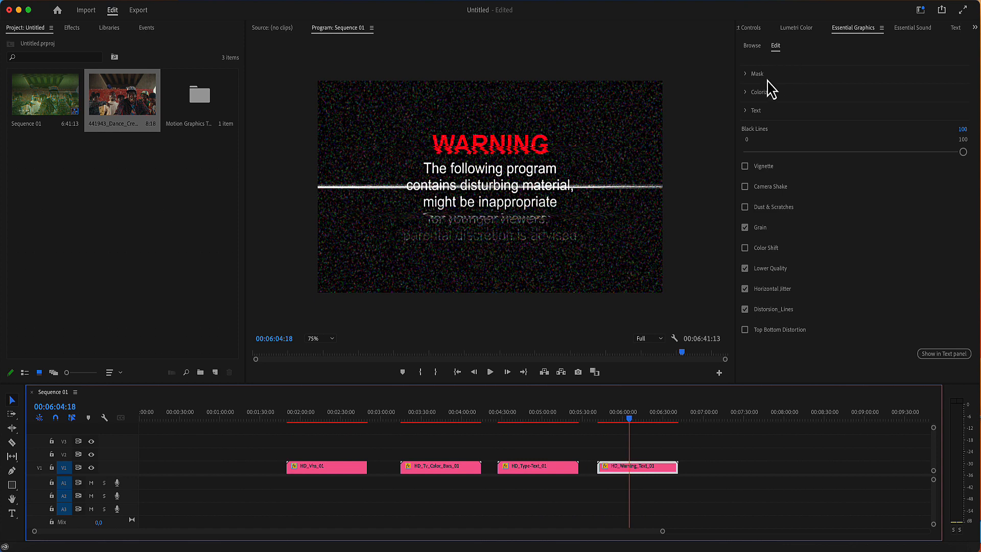
left_click(749, 75)
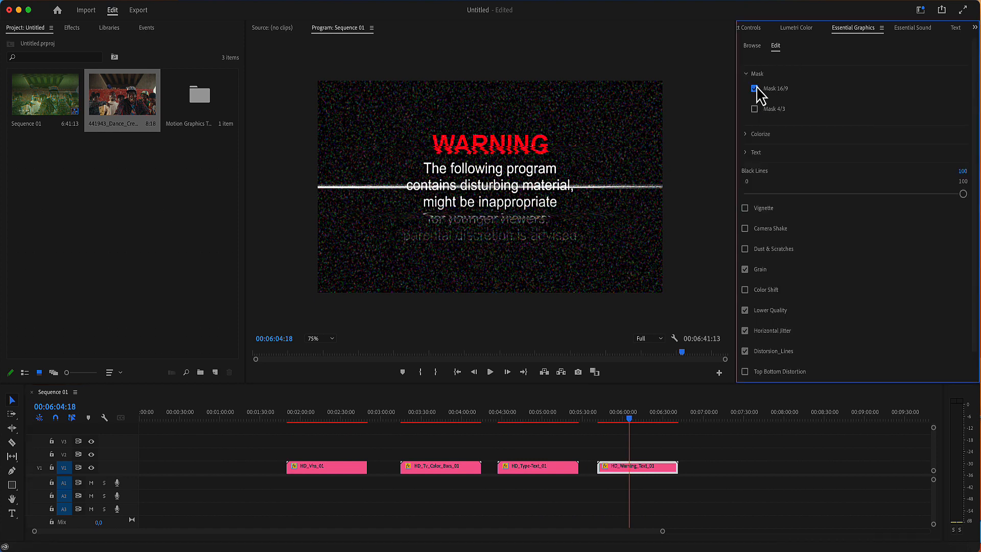
left_click(755, 109)
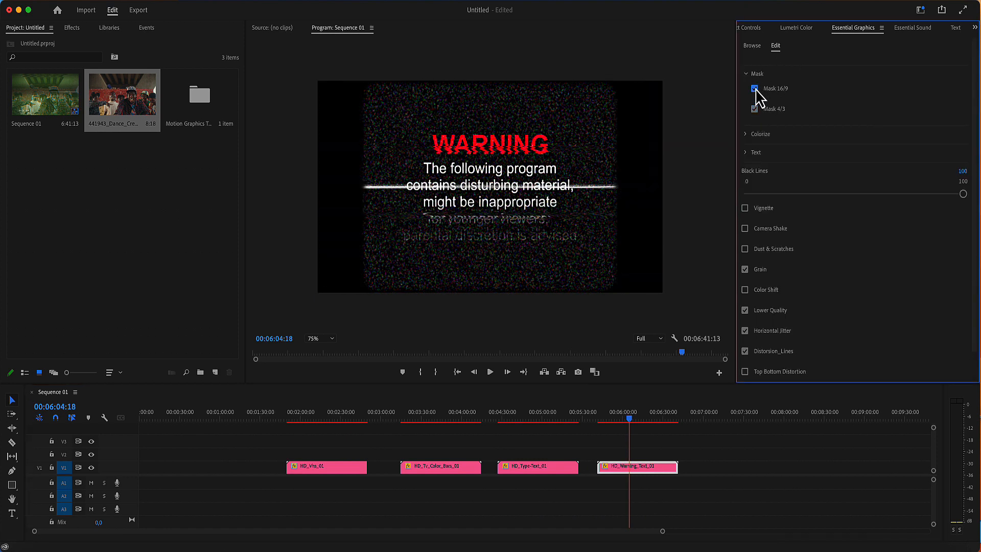
left_click(747, 74)
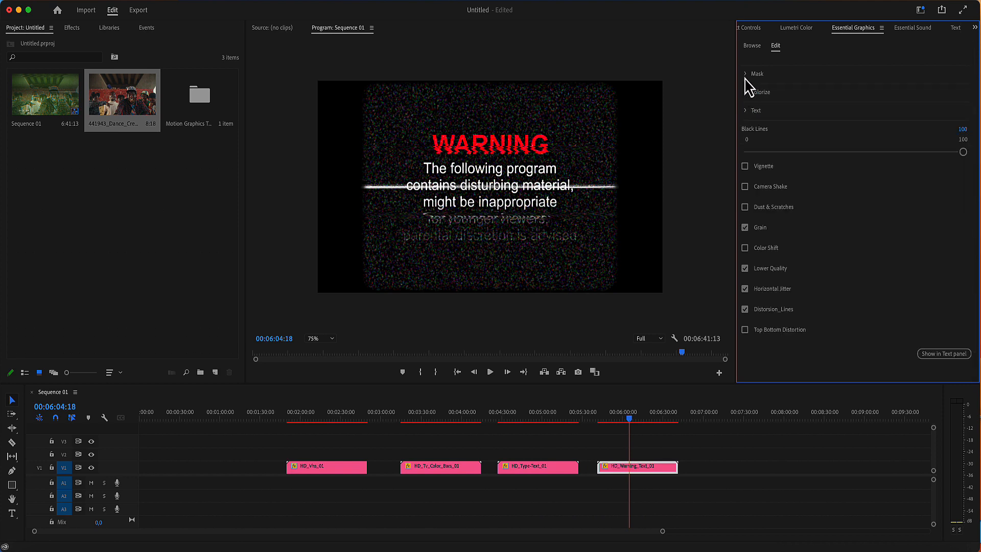
Change Text Color 1 of the WARNING heading to blue, hex 2700F3.
left_click(748, 111)
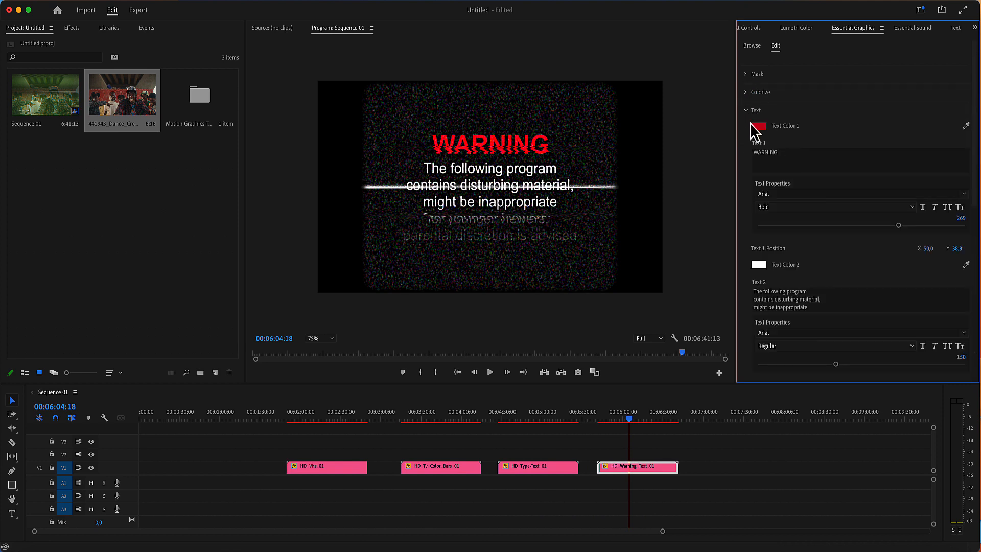
left_click(755, 127)
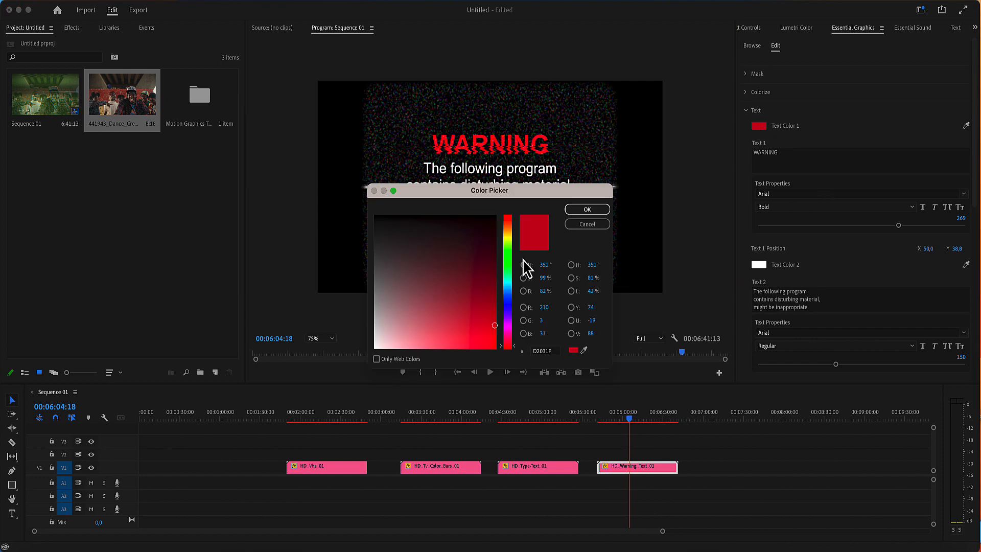
left_click(511, 309)
left_click_drag(493, 307, 495, 345)
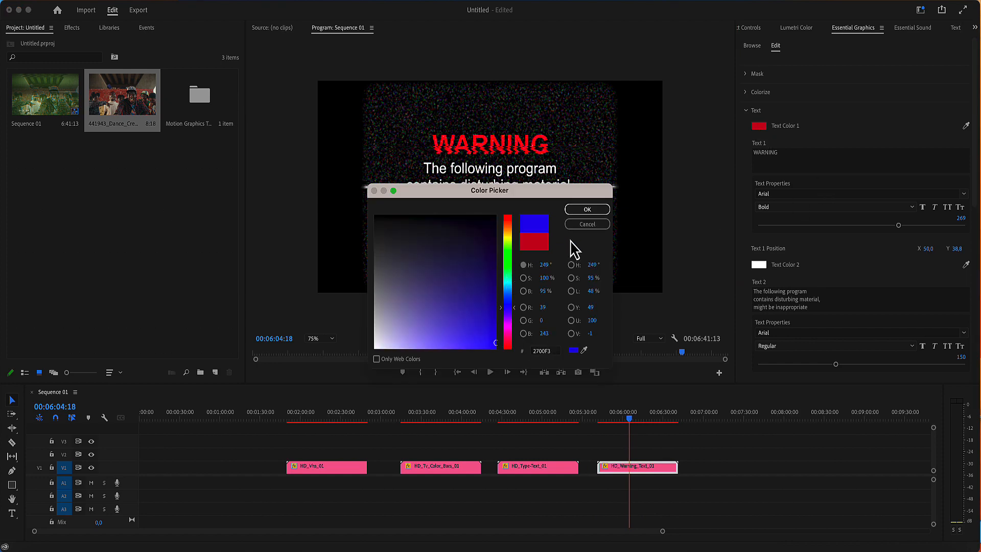
left_click(580, 210)
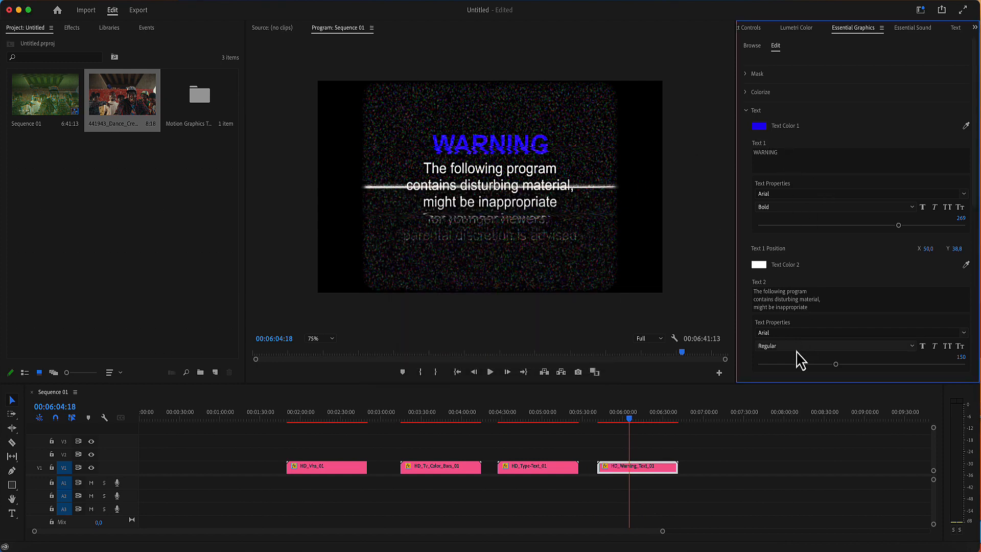
left_click_drag(836, 312, 735, 287)
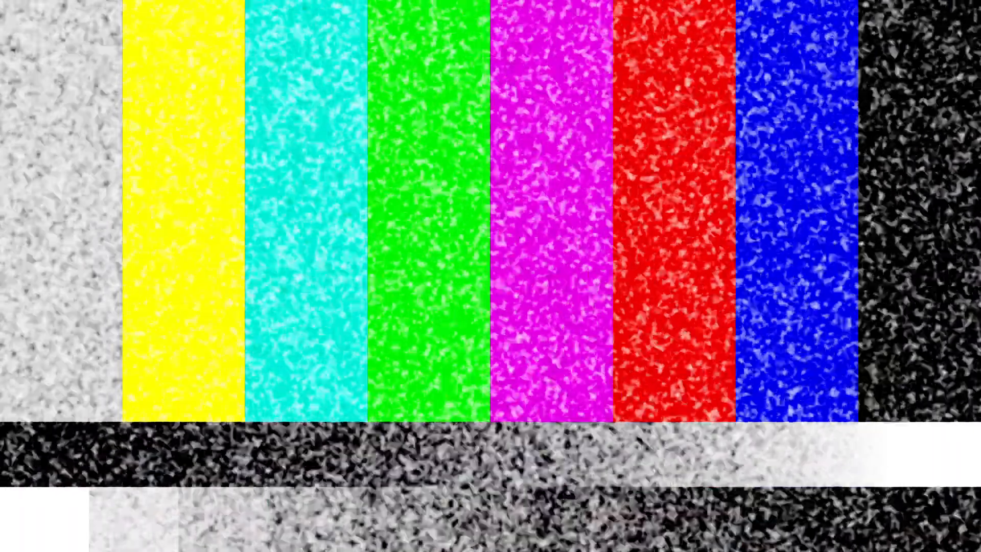